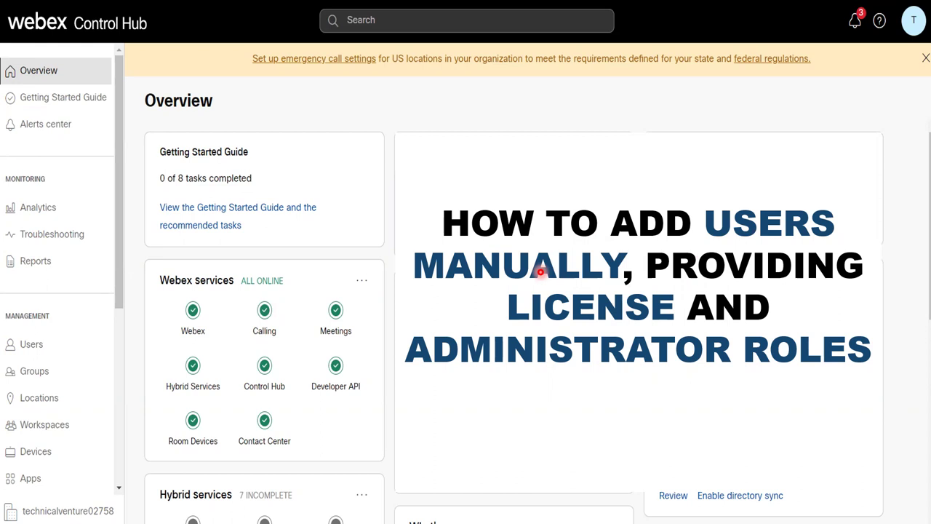
Switch from the PowerPoint slideshow to the Webex Control Hub Overview page.
key("alt+Tab")
key("alt+Tab")
key("alt+Tab")
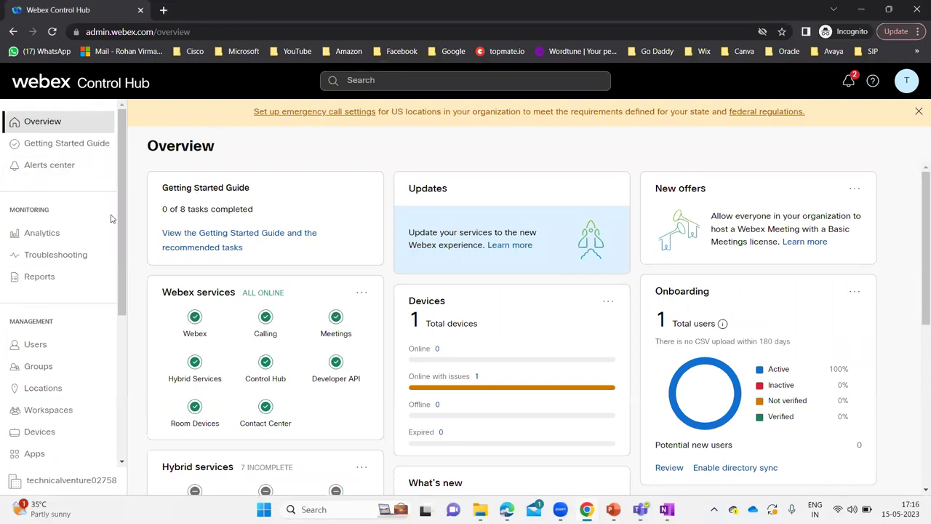
Go to Users under Management in the sidebar to list the organization's single user.
left_click_drag(125, 207, 125, 245)
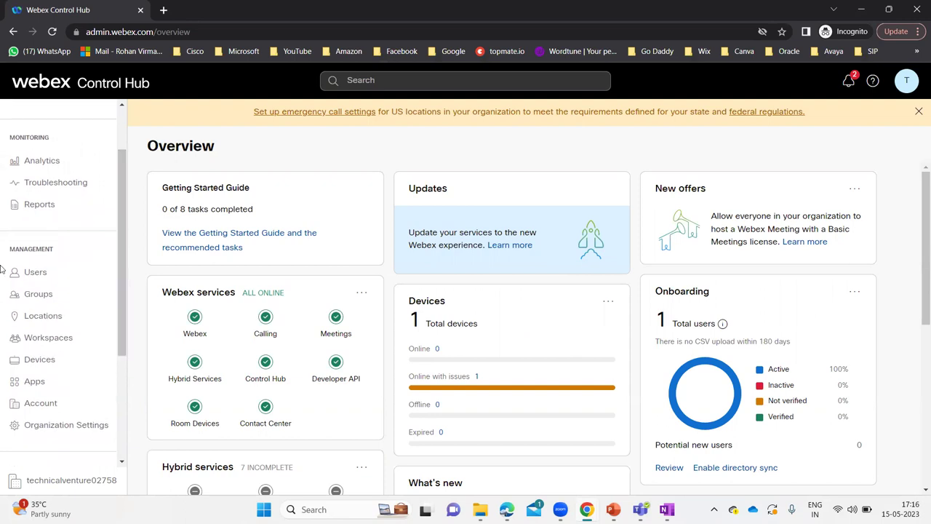
left_click(54, 274)
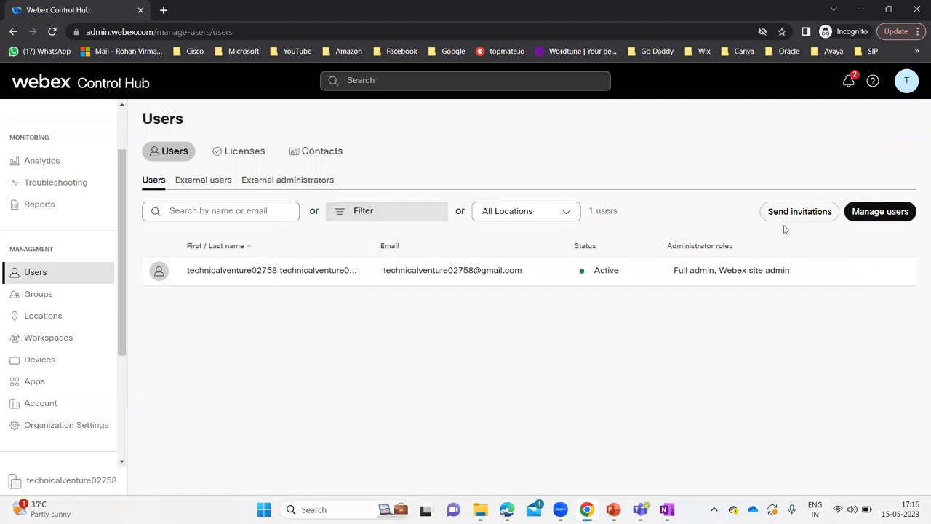
Bring up the Manage users options for adding or modifying users.
left_click(887, 218)
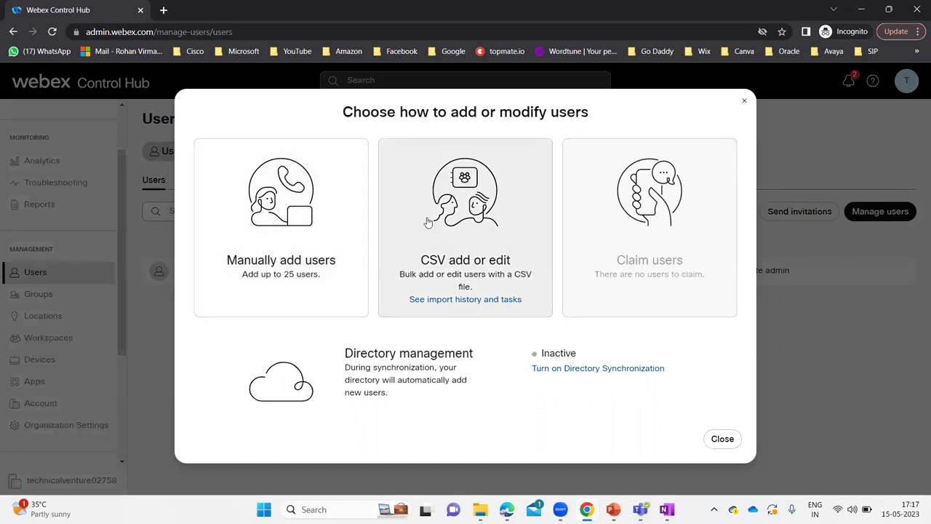
Manually queue user Test 1 (first name Test, last name 1) with its e-mail address.
left_click(311, 206)
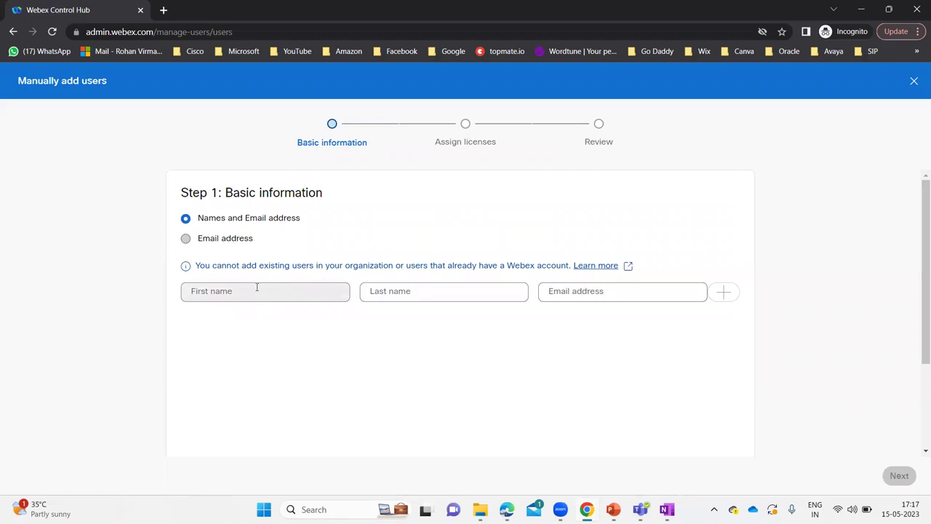
left_click(257, 288)
type("Test 1")
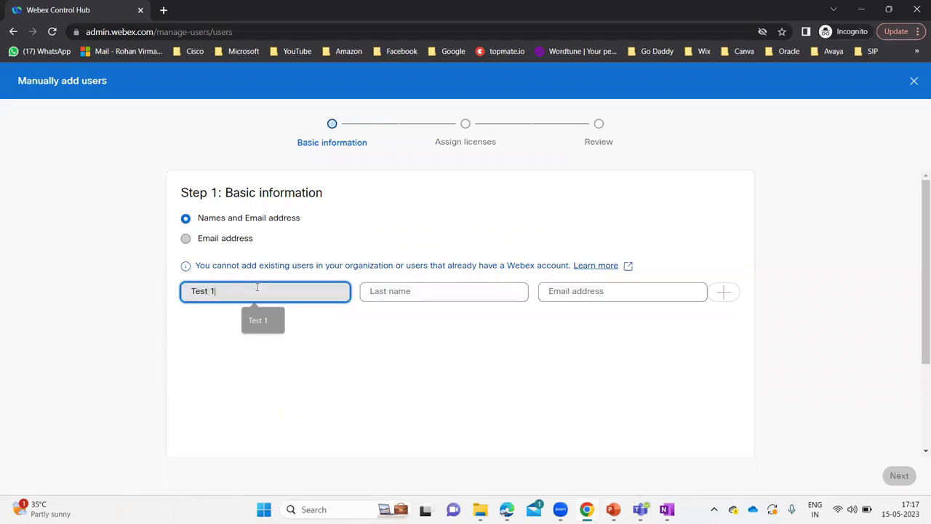
key("Tab")
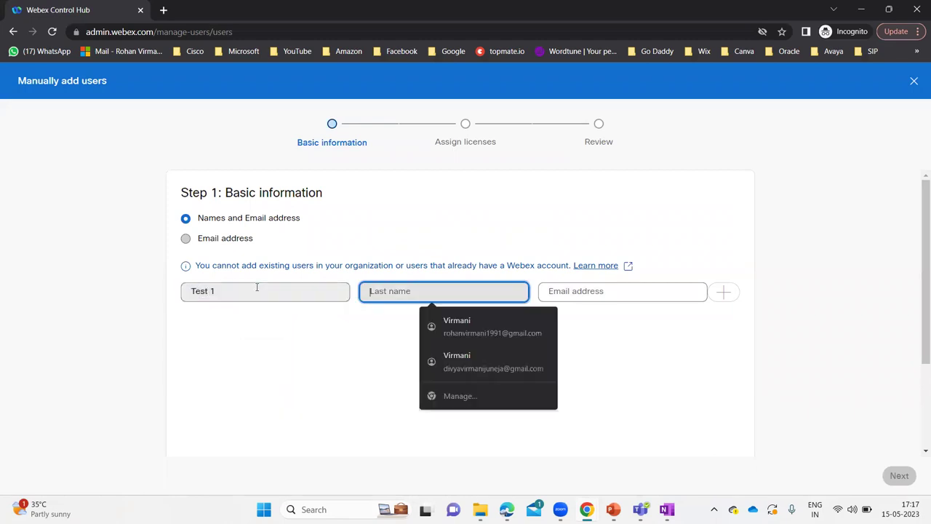
left_click(257, 288)
key("BackSpace")
key("BackSpace")
key("Tab")
type("1")
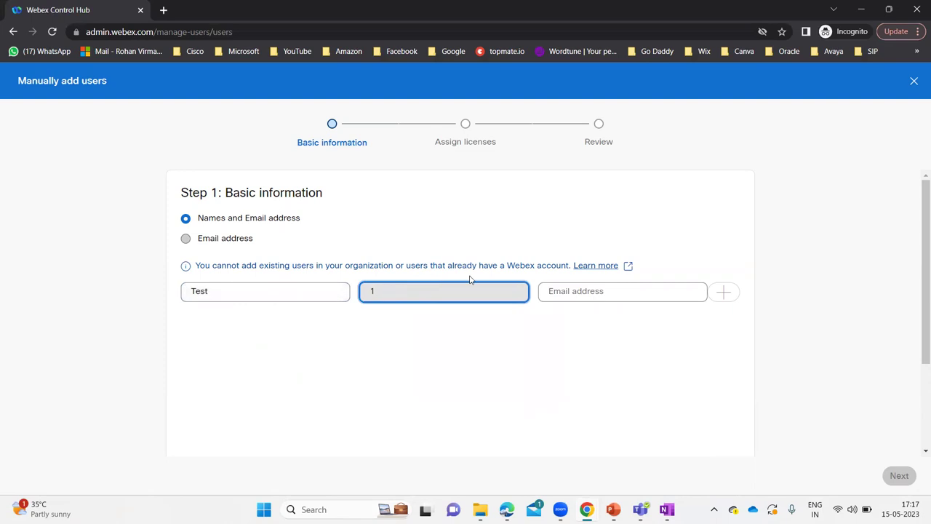
left_click(563, 288)
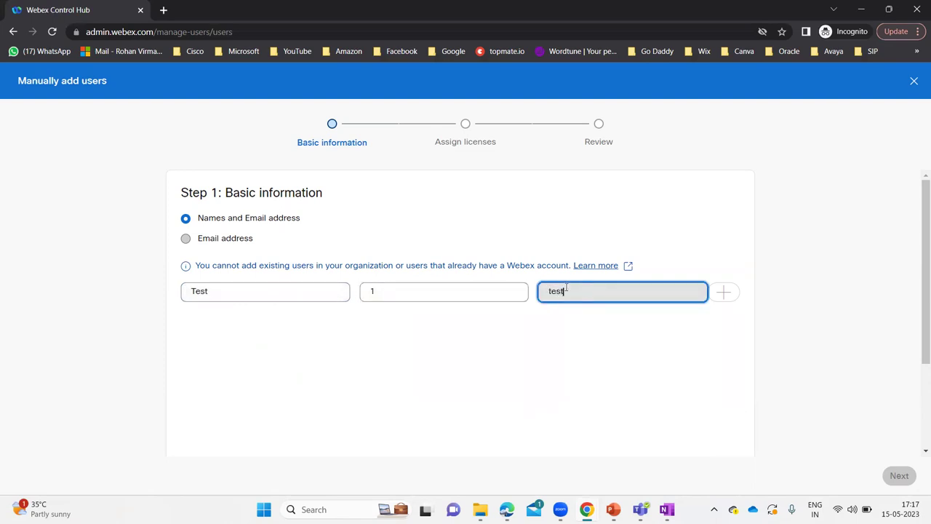
left_click(722, 293)
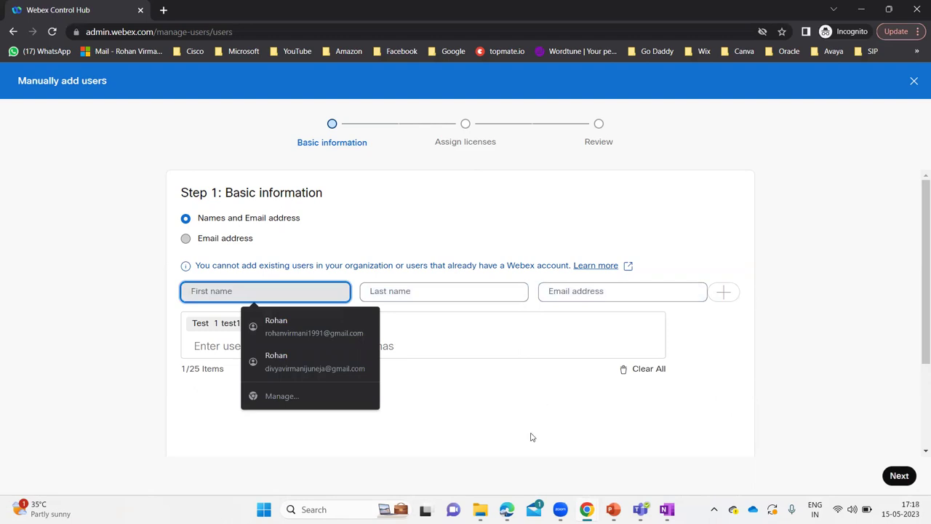
left_click(386, 413)
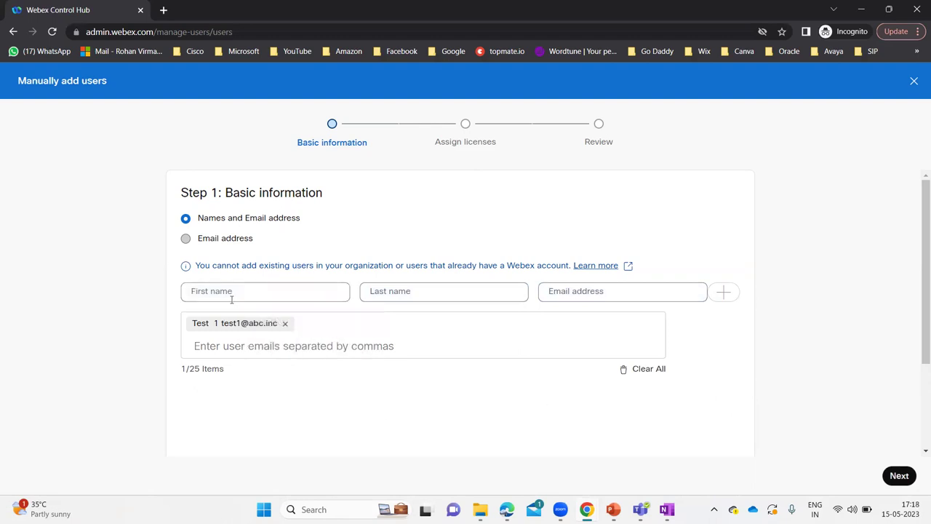
Queue user Test 2 (first name Test, last name 2) with its e-mail address.
left_click(241, 291)
type("Test")
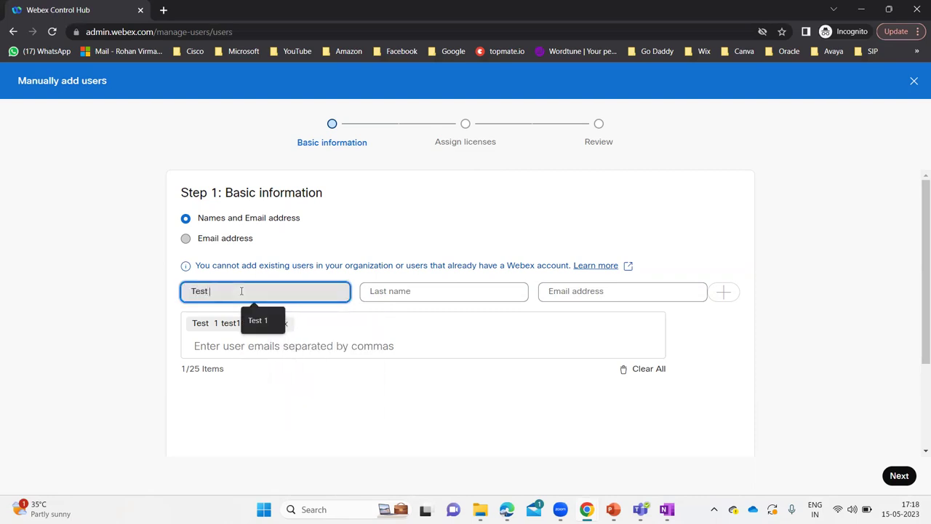
key("Tab")
type("2")
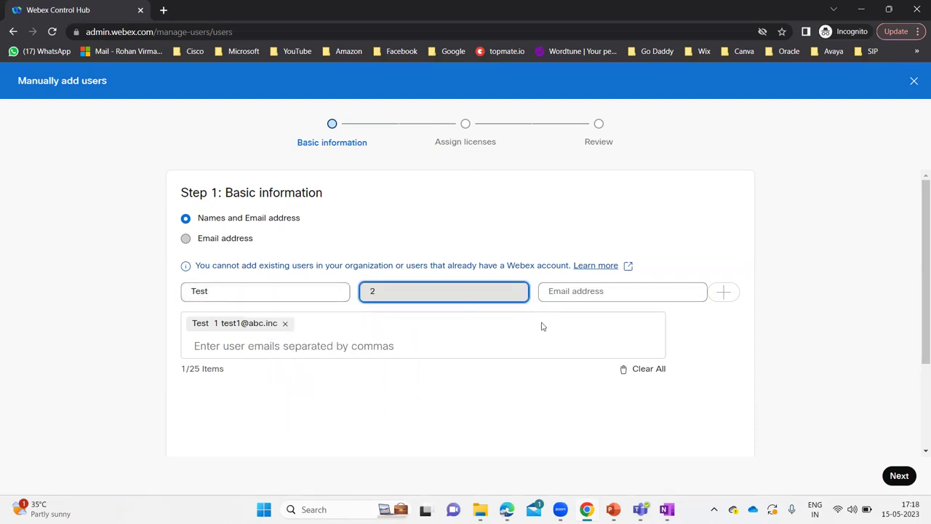
left_click(568, 291)
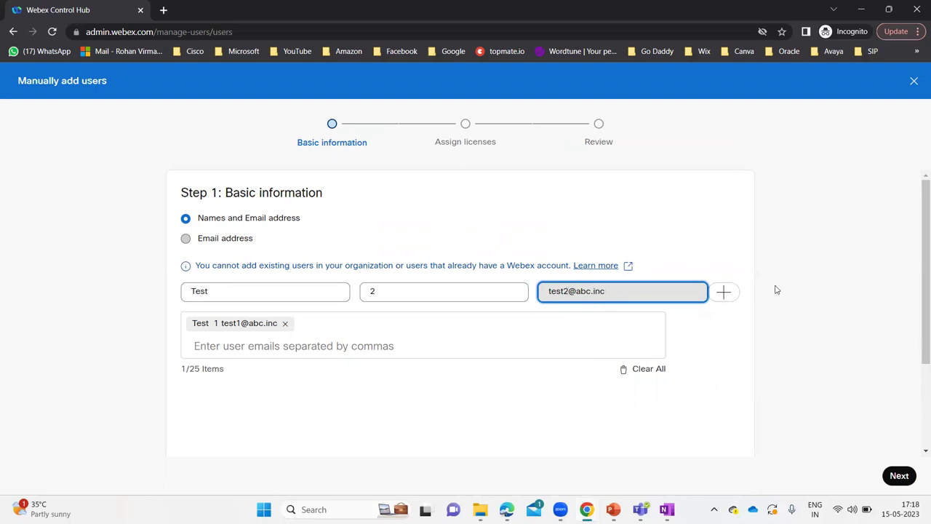
left_click(725, 292)
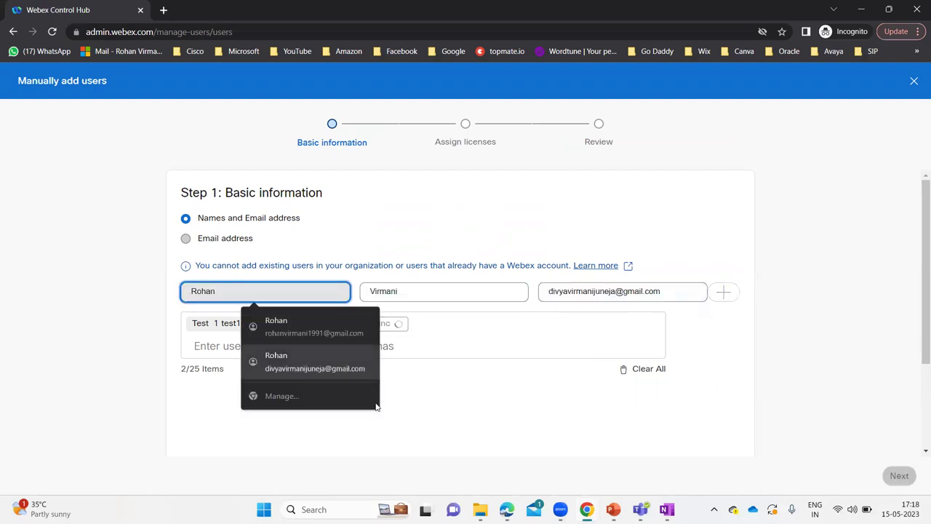
left_click(492, 424)
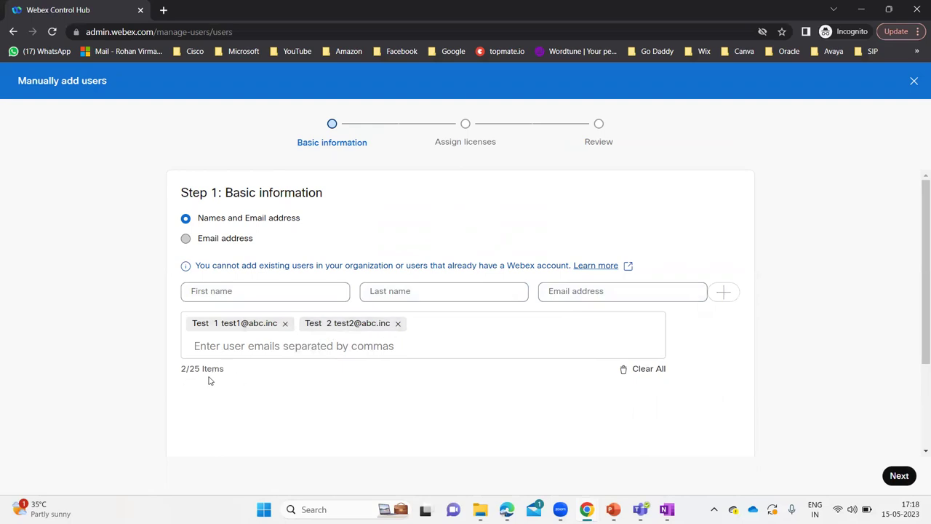
left_click(894, 481)
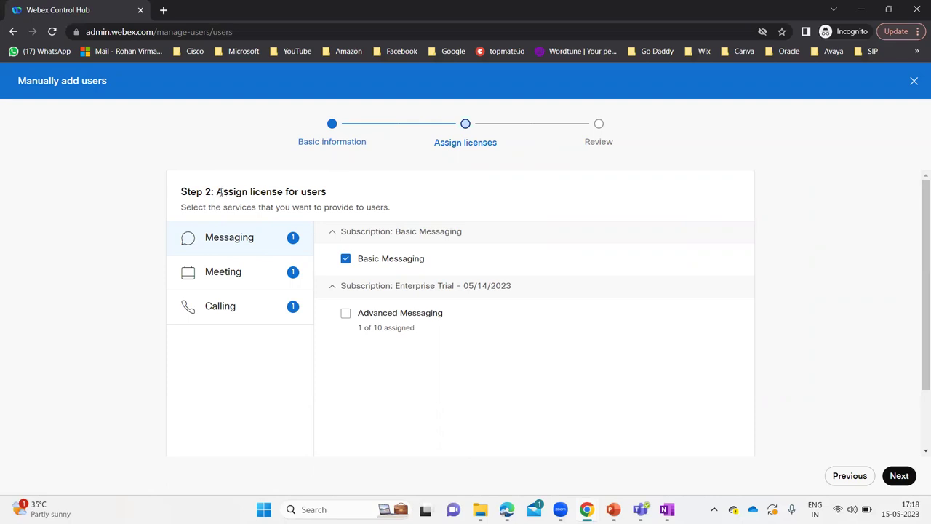
Give the new users Advanced Messaging in addition to Basic Messaging.
left_click_drag(222, 192, 319, 193)
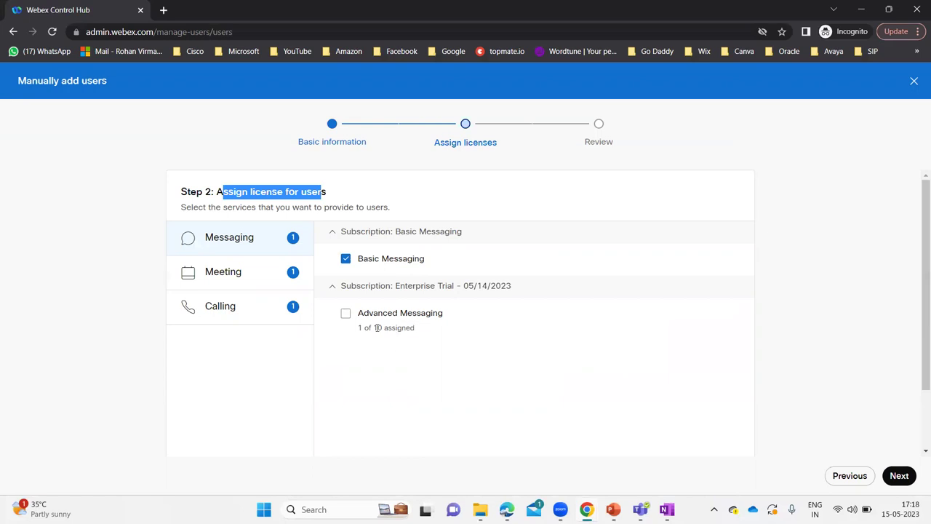
left_click(347, 314)
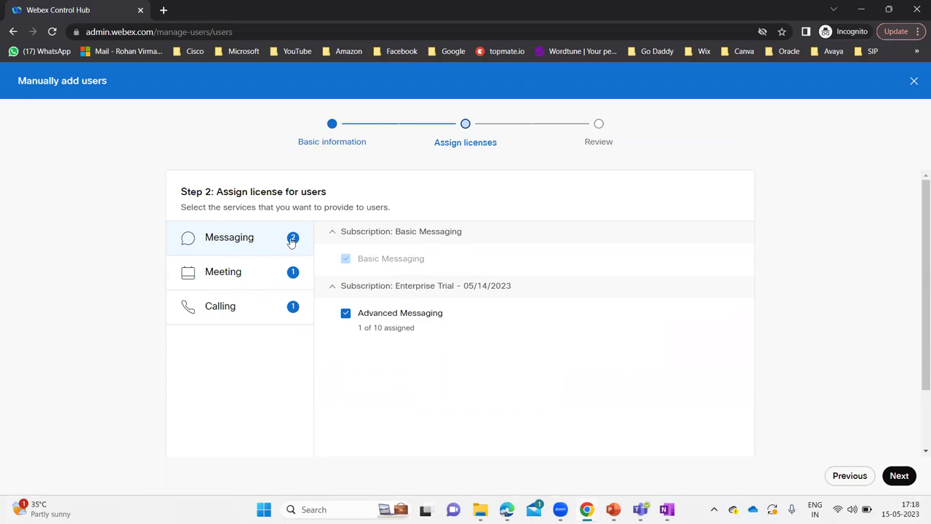
left_click(246, 275)
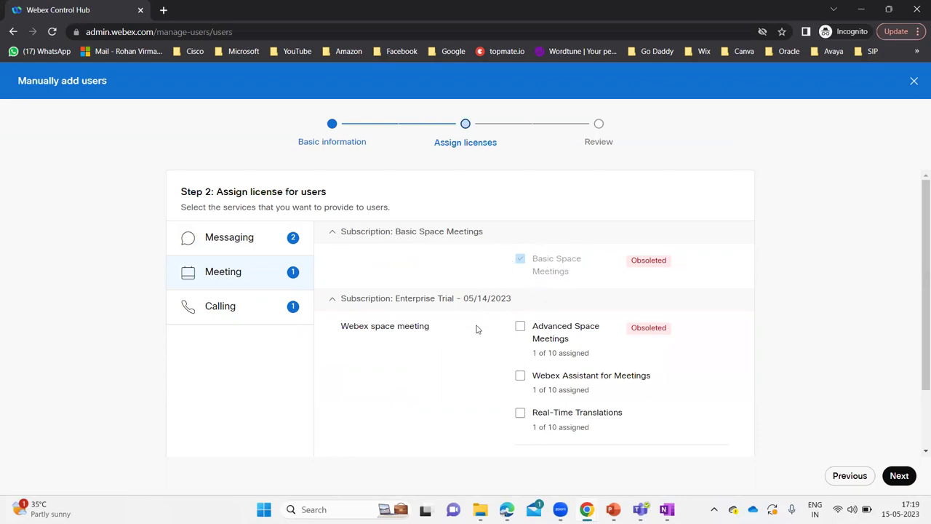
Assign Webex Assistant for Meetings and Real-Time Translations, leaving Advanced Space Meetings unchecked.
scroll(472, 342, "down", 1)
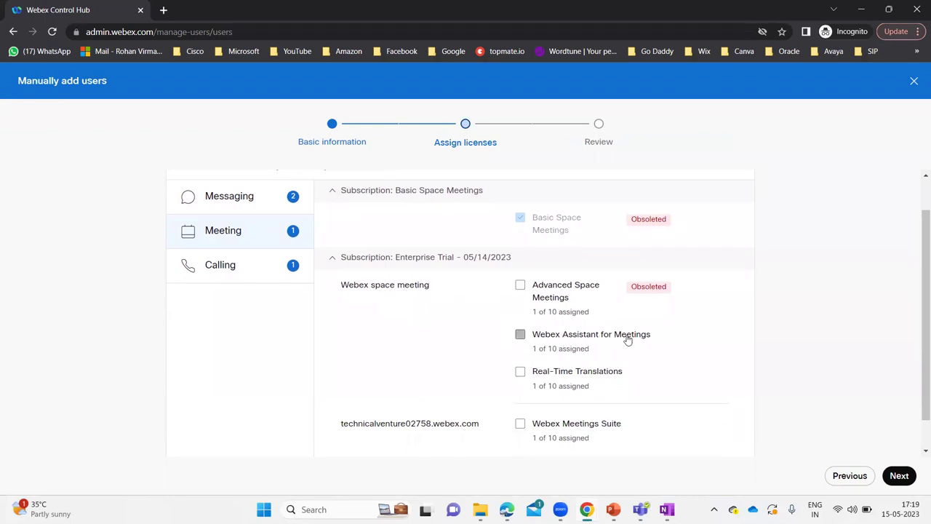
left_click(521, 286)
mouse_move(668, 293)
left_click(521, 287)
left_click(520, 336)
left_click(520, 373)
left_click(228, 273)
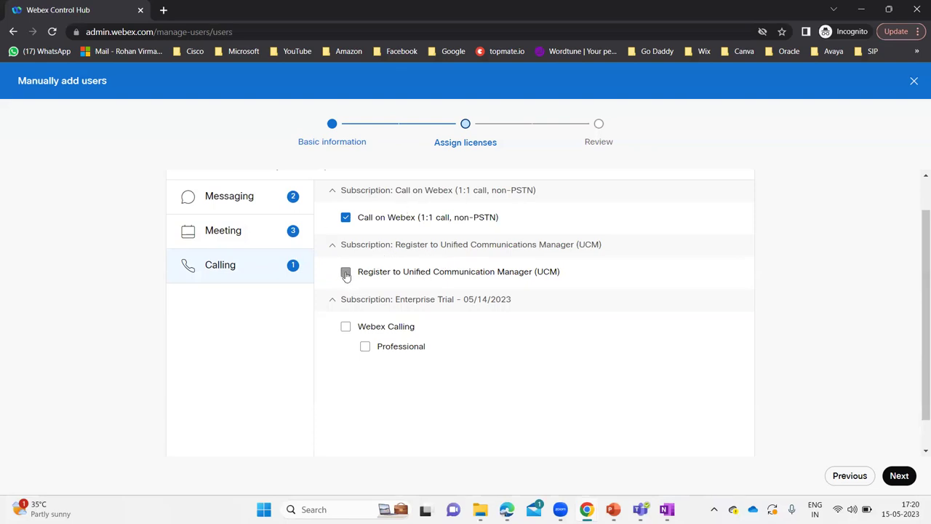
Keep Call on Webex only, leaving Webex Calling and UCM registration unchecked.
left_click(346, 327)
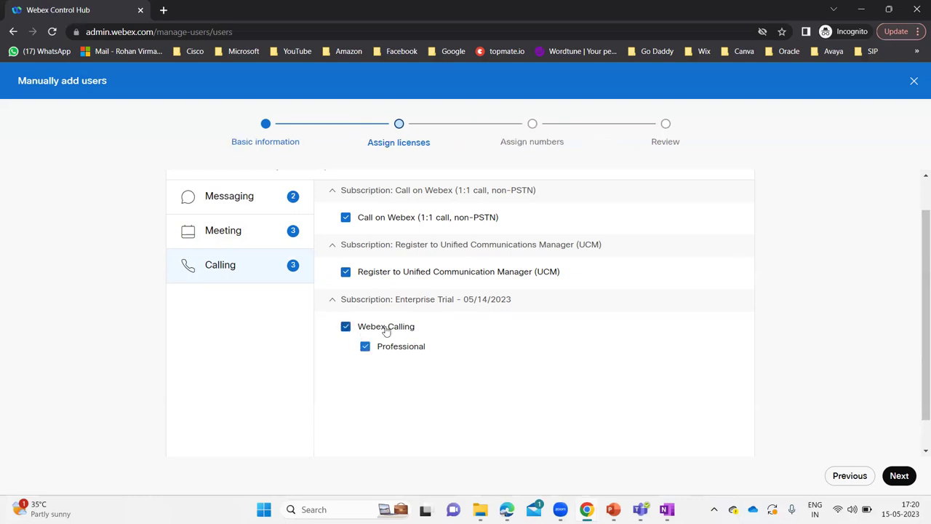
left_click(345, 327)
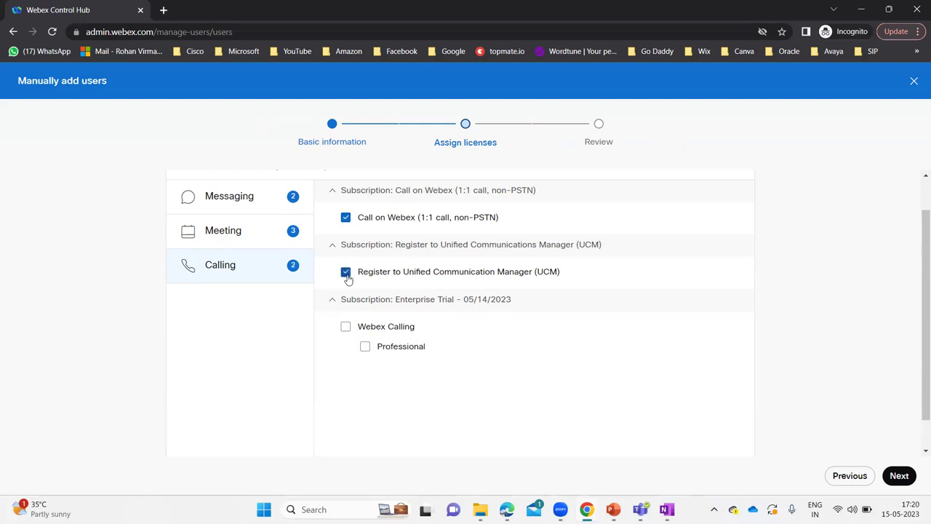
left_click(346, 275)
left_click(900, 477)
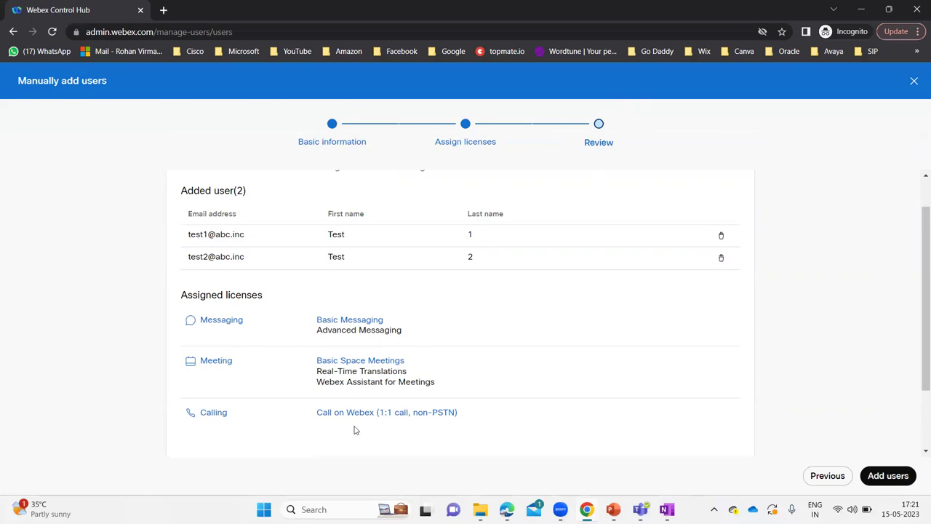
Add Test 1 and Test 2 from the Review summary and finish the wizard.
left_click(888, 476)
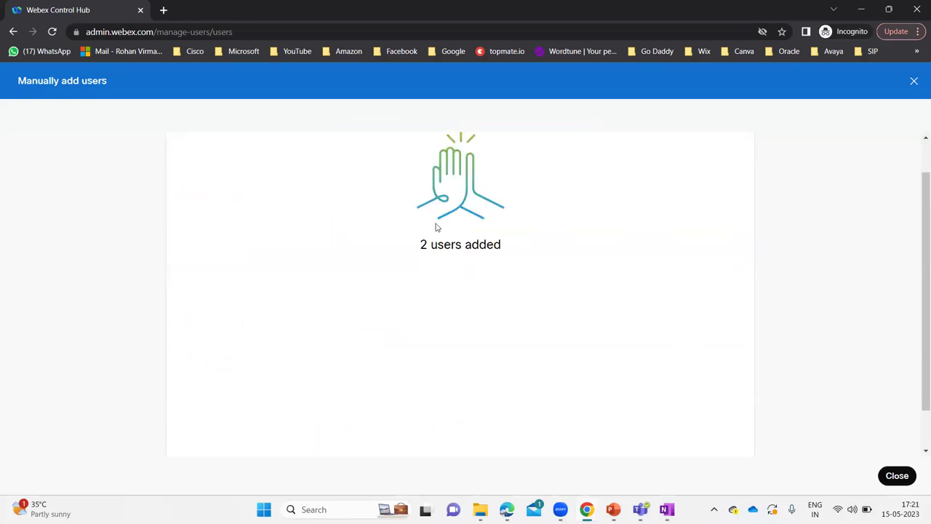
left_click(907, 477)
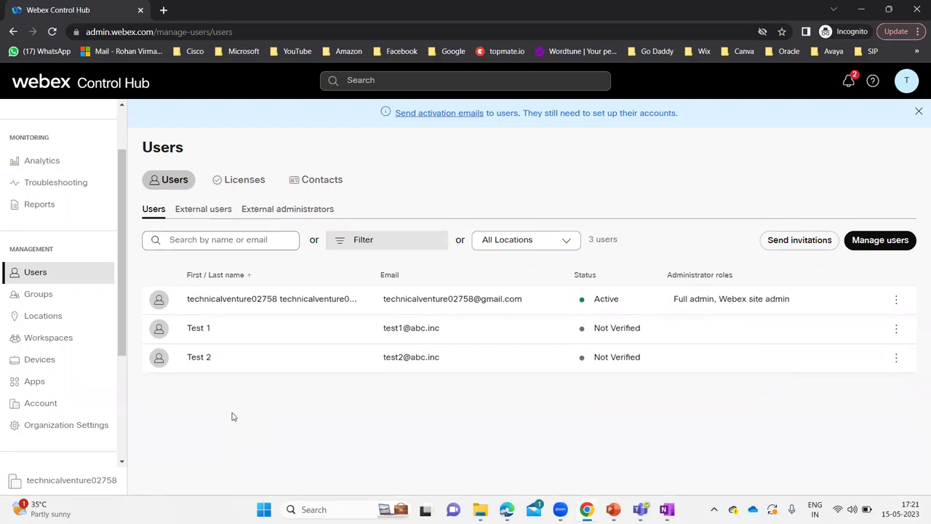
Open Test 1's user profile from the Users list.
left_click(217, 329)
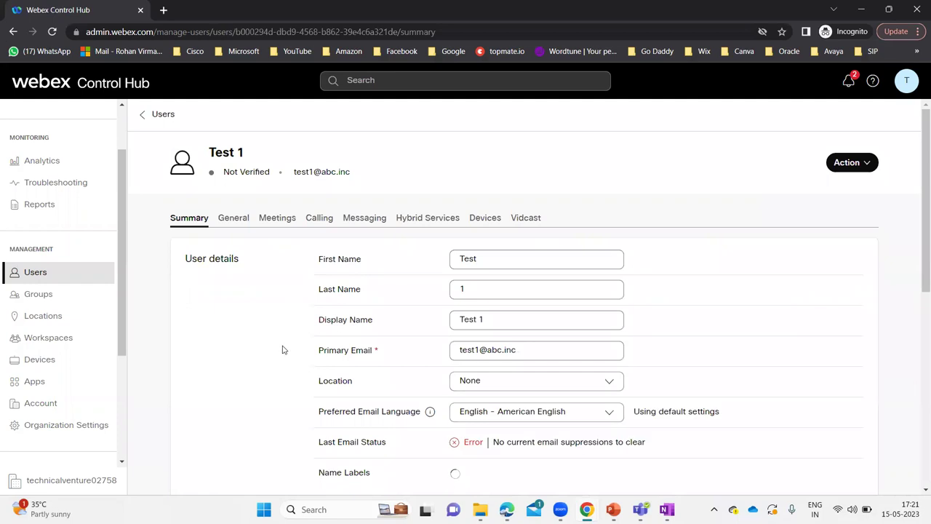
Uncheck Advanced Messaging in Test 1's licenses and save, keeping Basic Messaging.
scroll(283, 350, "down", 1)
scroll(283, 350, "down", 3)
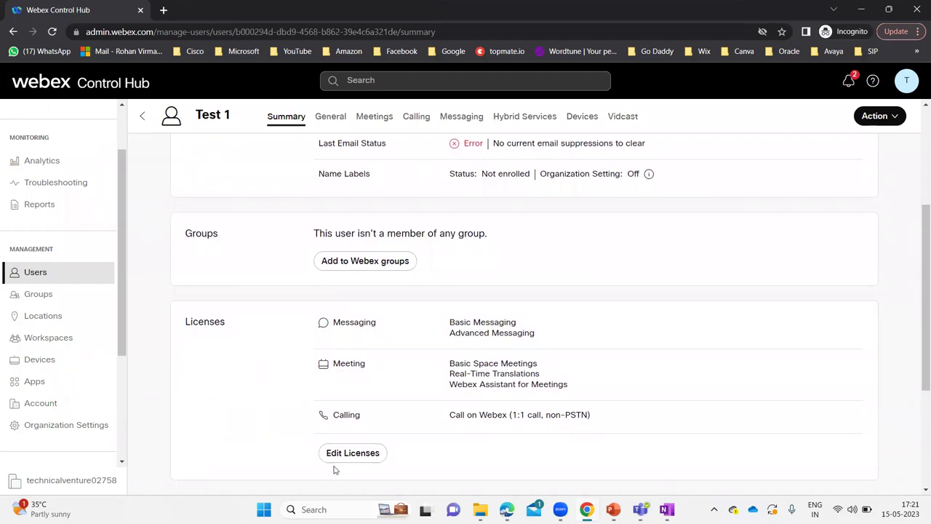
left_click(352, 453)
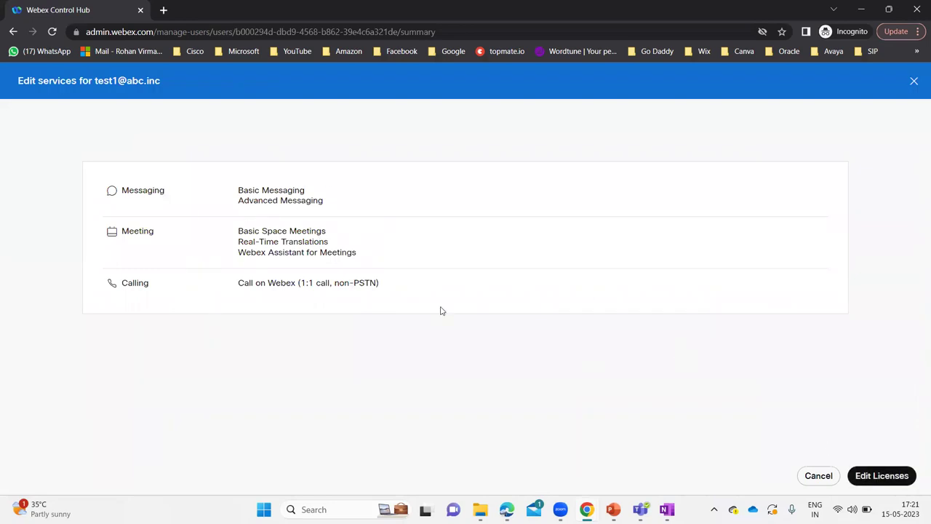
left_click_drag(325, 204, 241, 202)
left_click(513, 351)
left_click(882, 475)
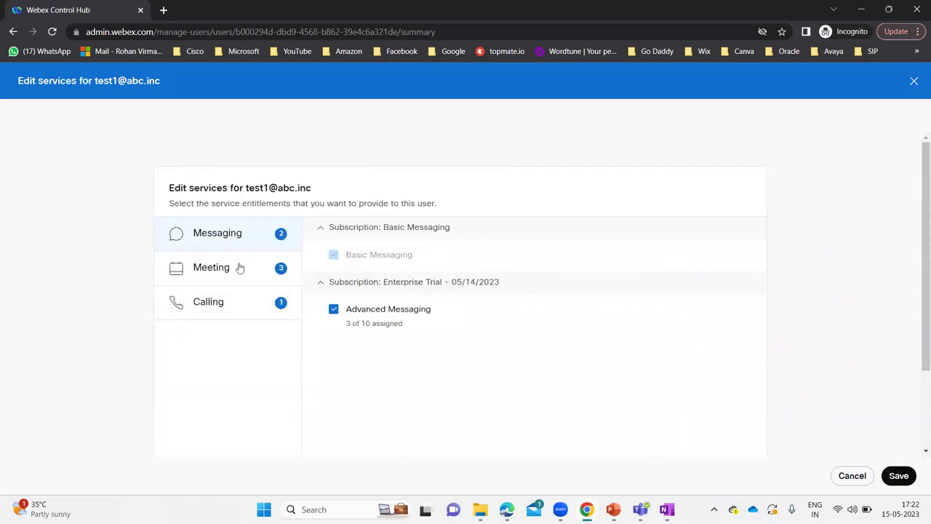
left_click(335, 311)
left_click(902, 479)
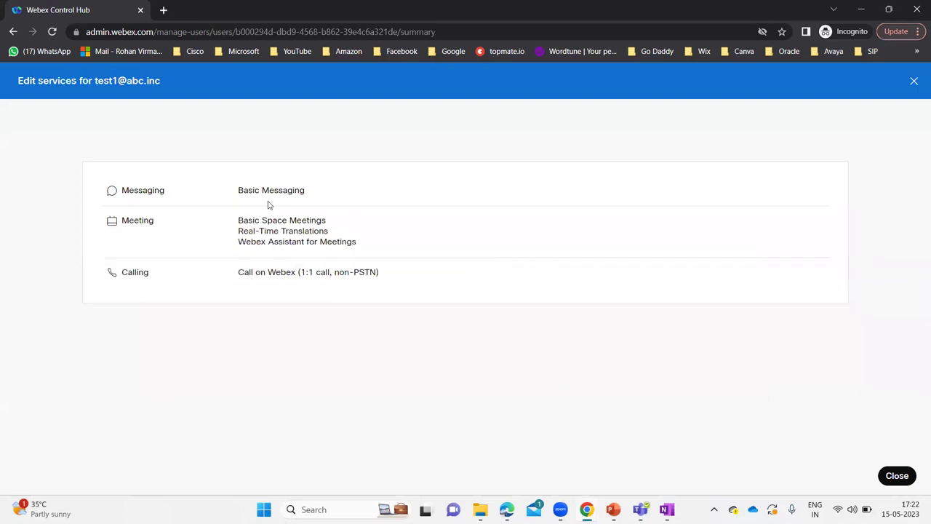
left_click(899, 476)
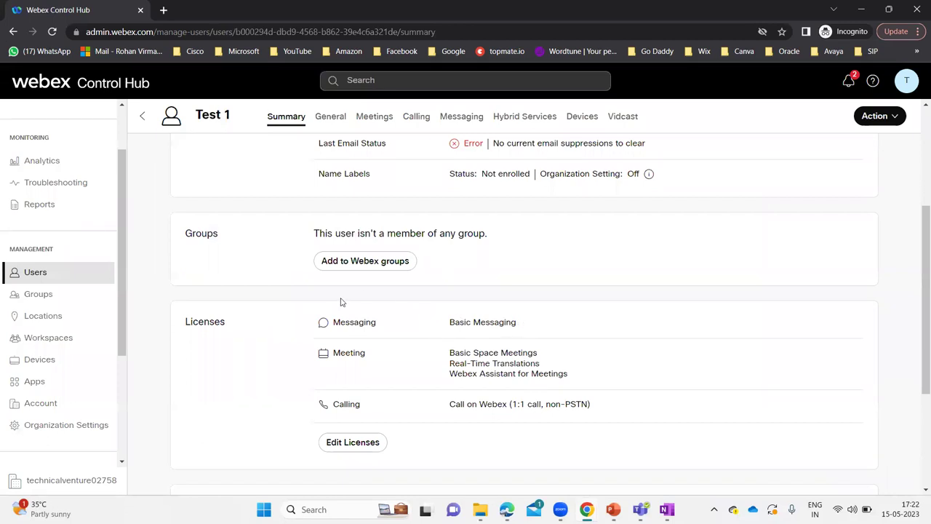
scroll(342, 301, "up", 5)
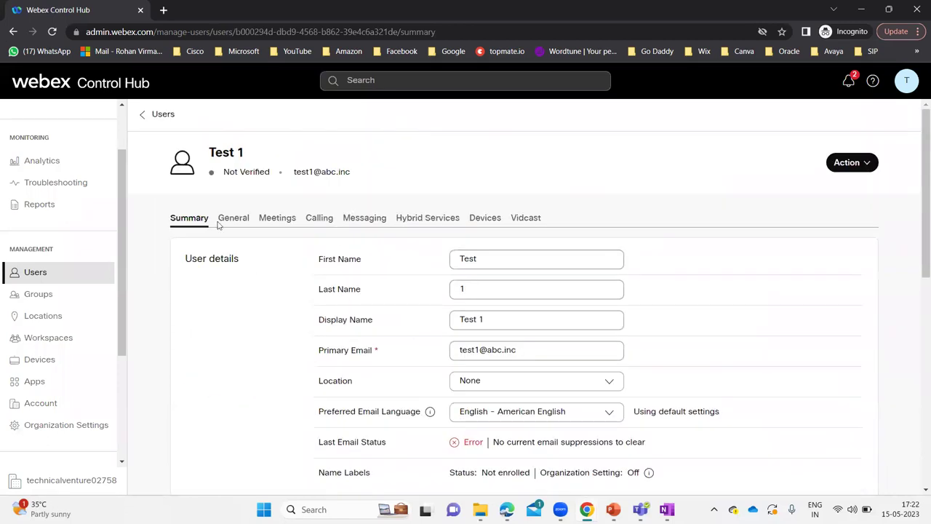
Check Test 2's Basic and Advanced Messaging licences and empty admin roles, then return to Users.
left_click(151, 118)
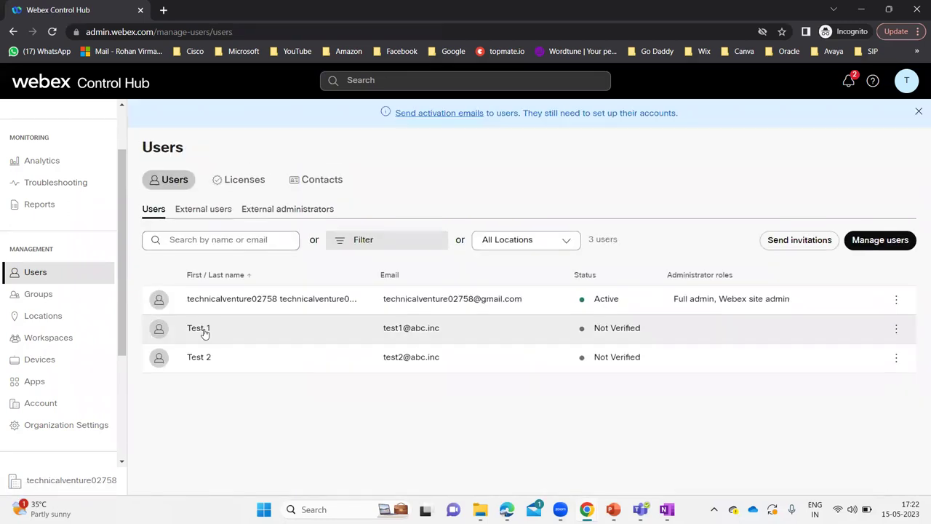
left_click(200, 360)
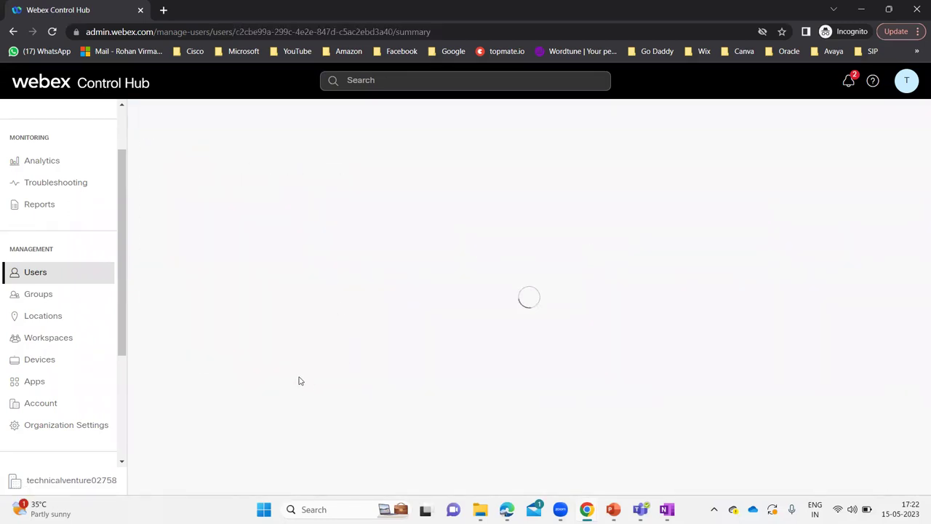
scroll(353, 352, "down", 6)
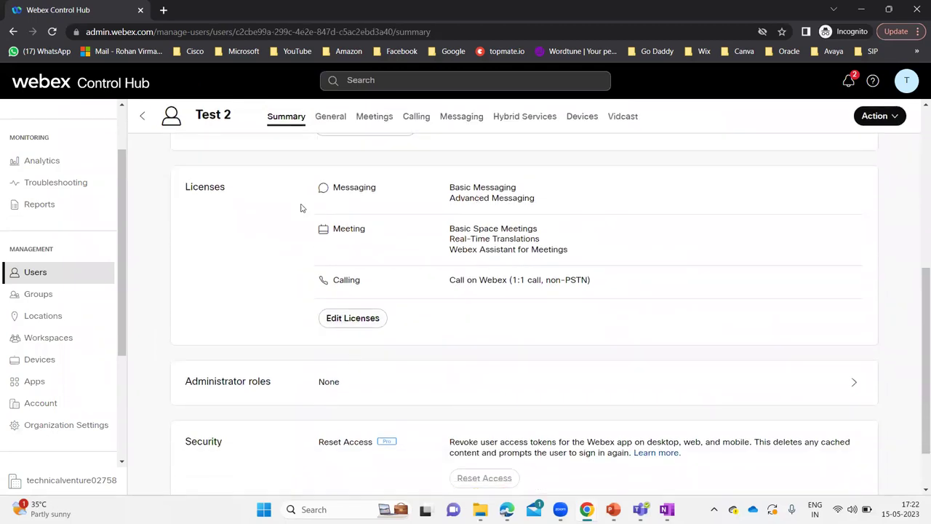
scroll(215, 244, "up", 3)
scroll(216, 244, "down", 1)
scroll(215, 244, "up", 1)
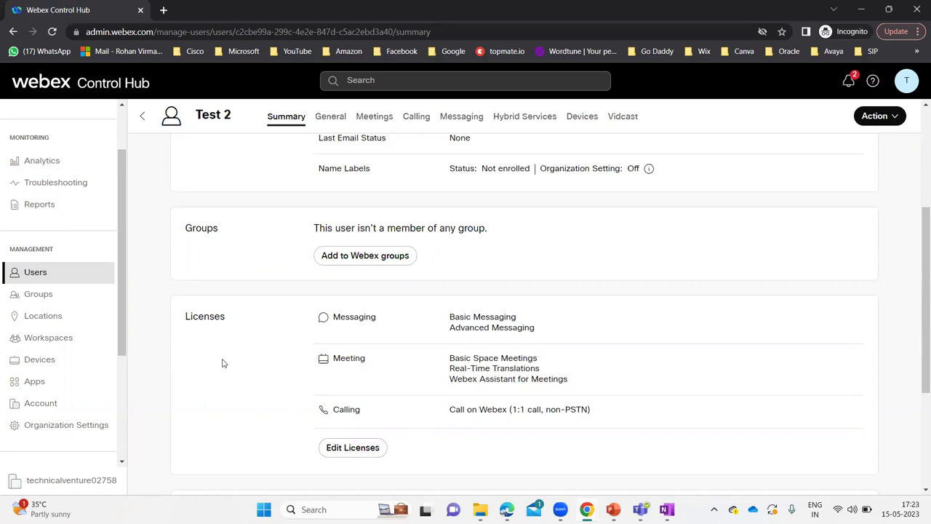
scroll(223, 363, "down", 3)
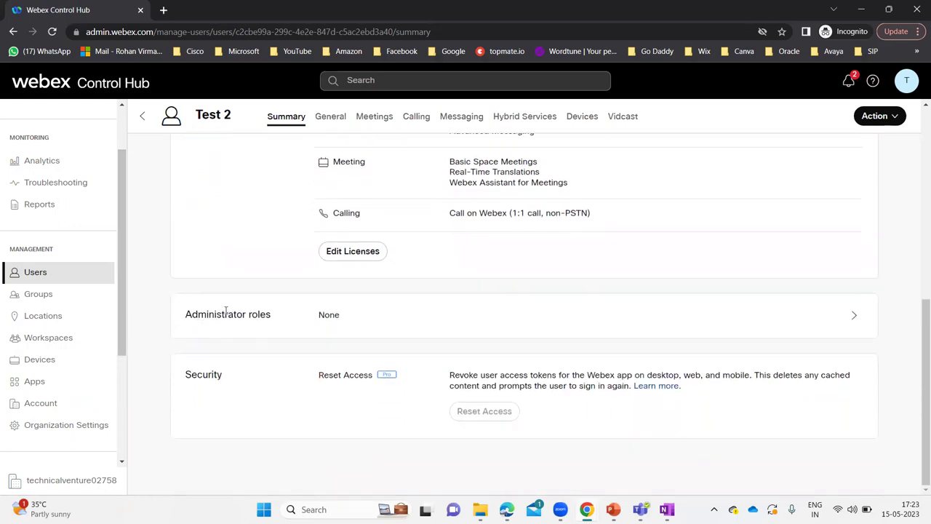
scroll(226, 311, "up", 10)
left_click(165, 116)
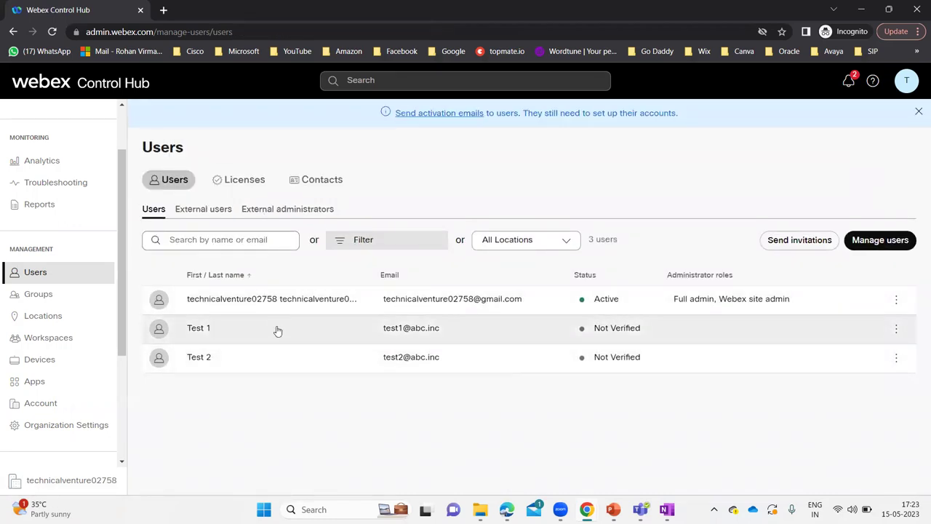
Open Test 1's summary, which shows only Basic Messaging and no administrator roles.
left_click(278, 331)
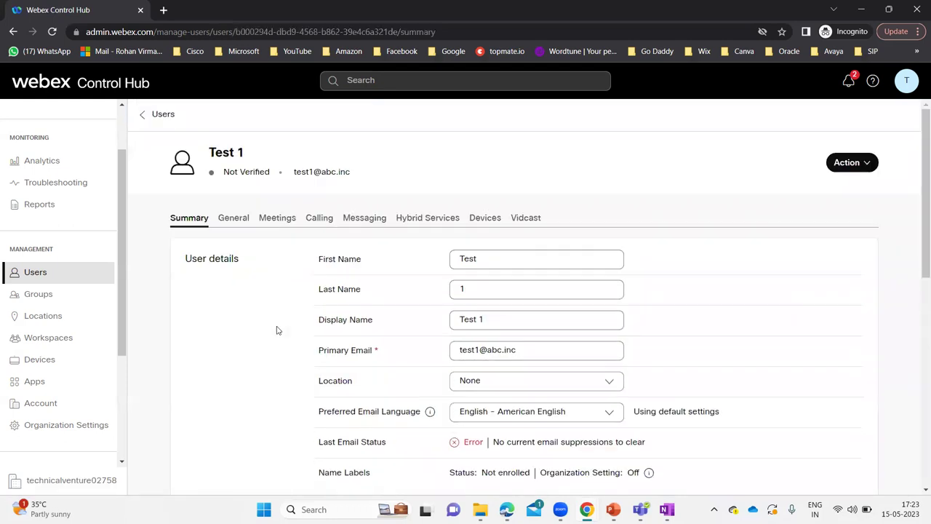
scroll(231, 358, "down", 3)
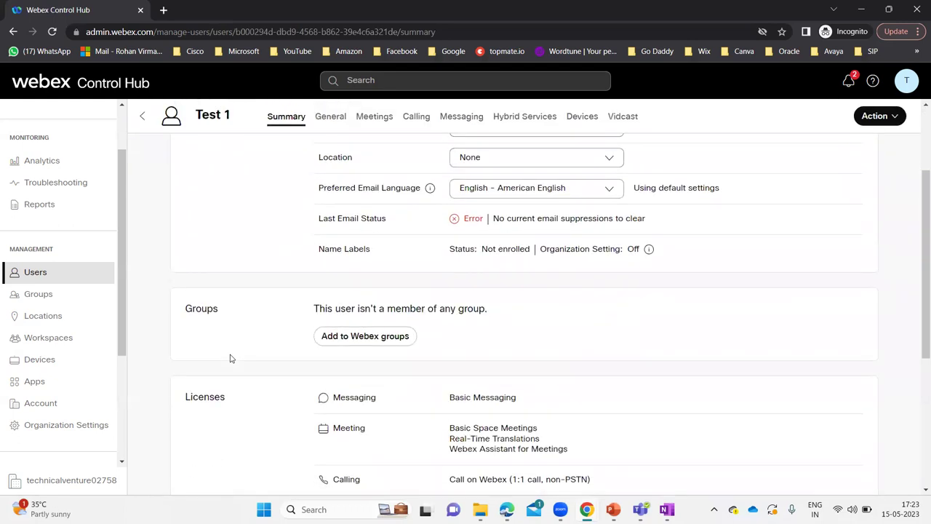
scroll(231, 358, "down", 1)
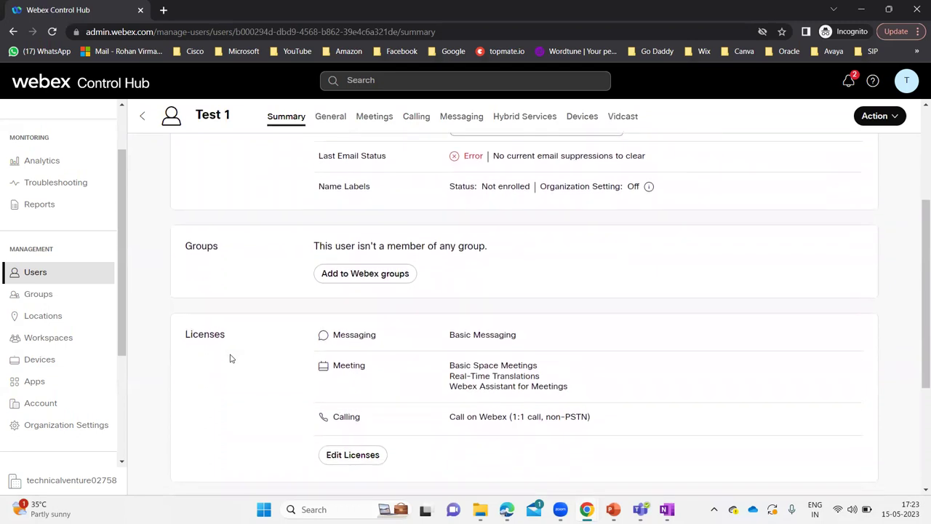
scroll(230, 358, "down", 2)
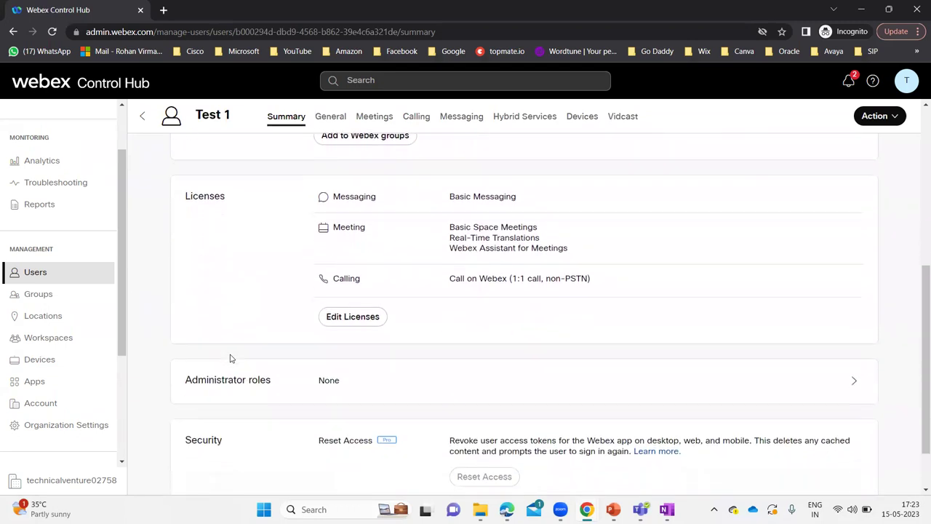
Give Test 1 the Organization admin role at Read-only admin level and save it.
left_click(399, 375)
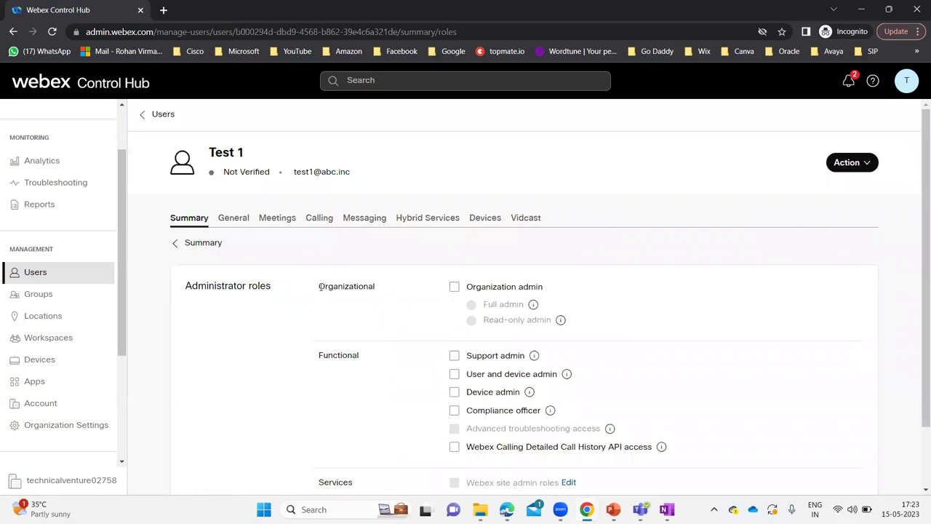
left_click_drag(320, 287, 378, 289)
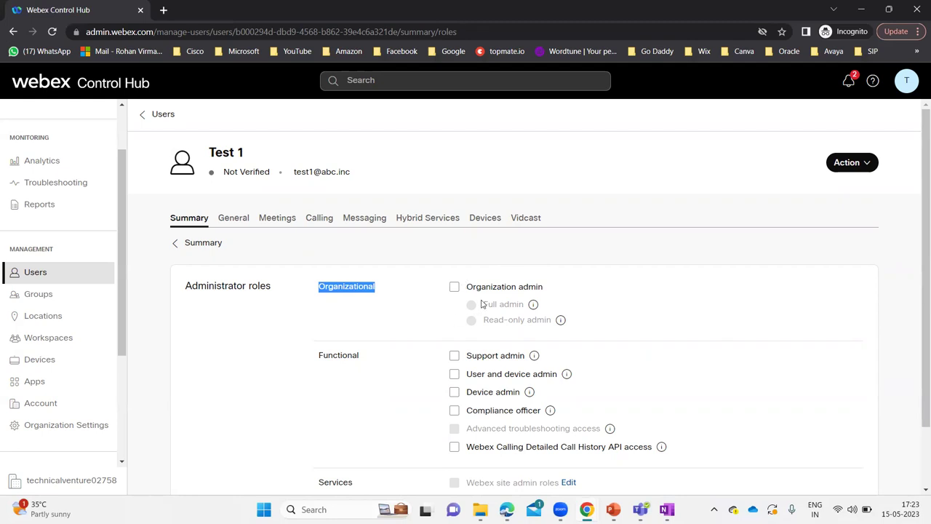
left_click(454, 288)
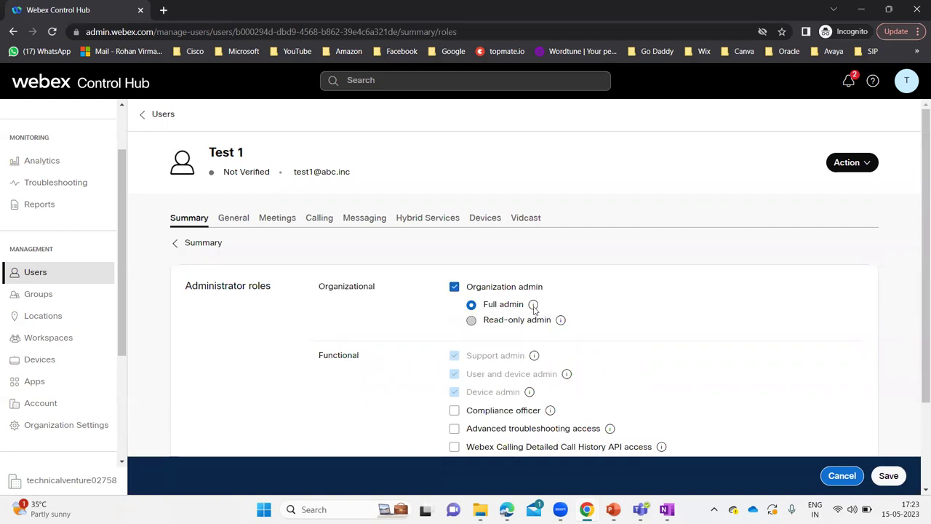
mouse_move(534, 308)
left_click(488, 324)
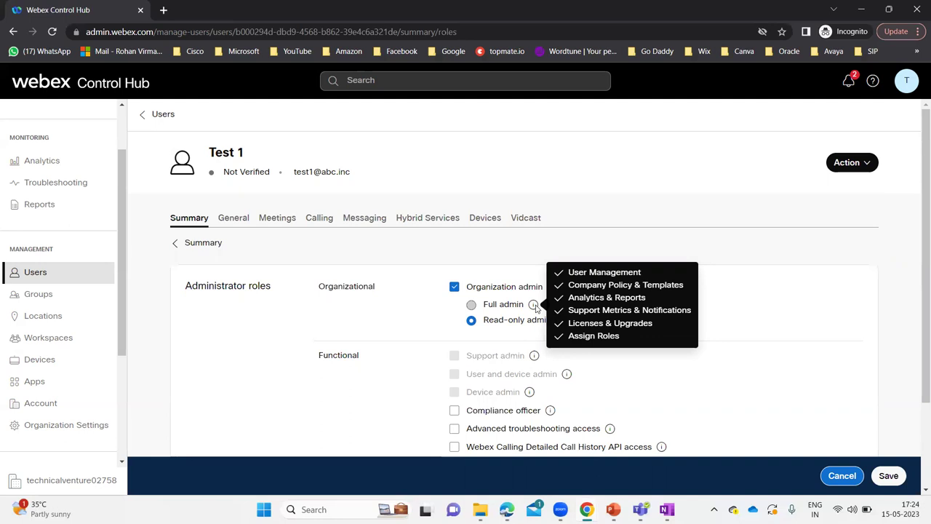
mouse_move(559, 323)
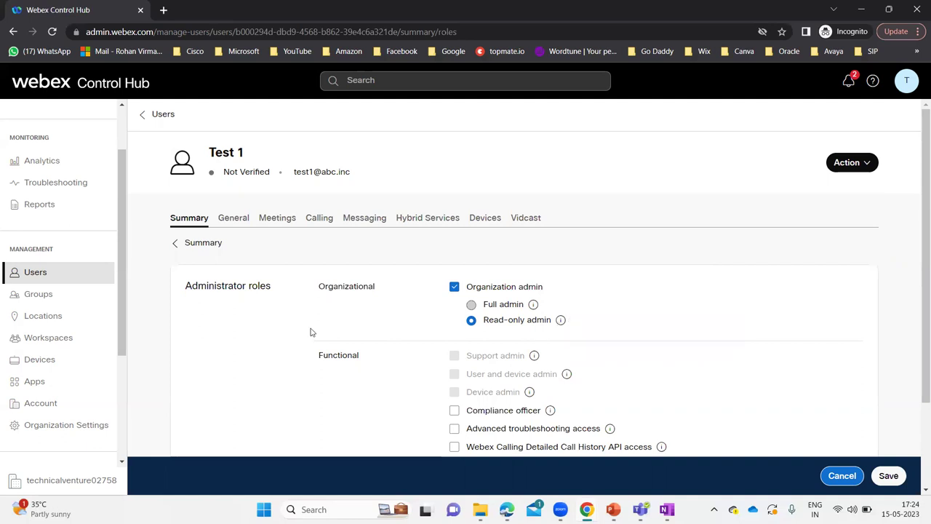
scroll(70, 229, "up", 2)
scroll(68, 229, "down", 5)
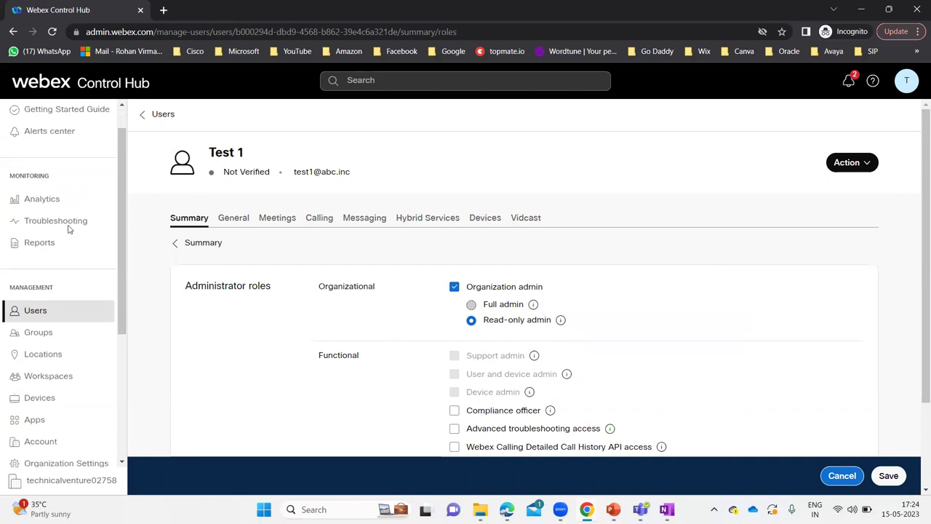
scroll(37, 301, "up", 4)
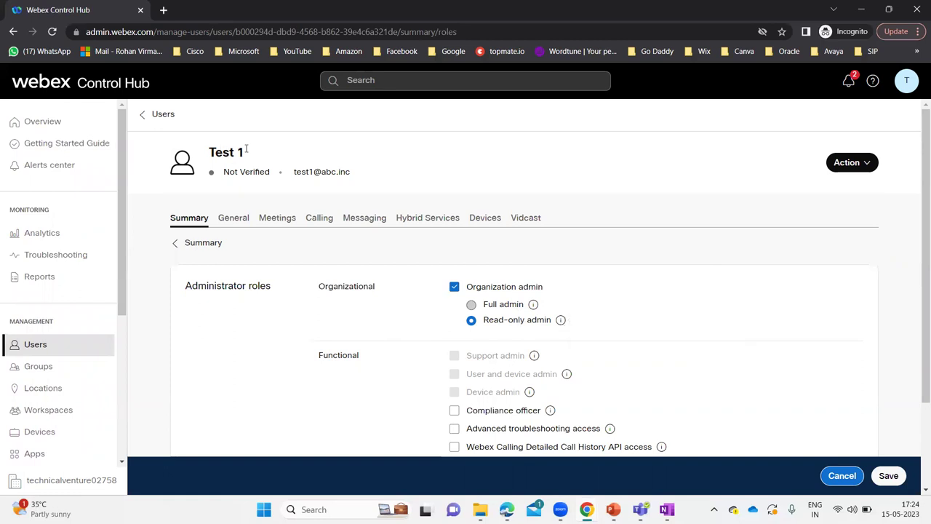
left_click(888, 477)
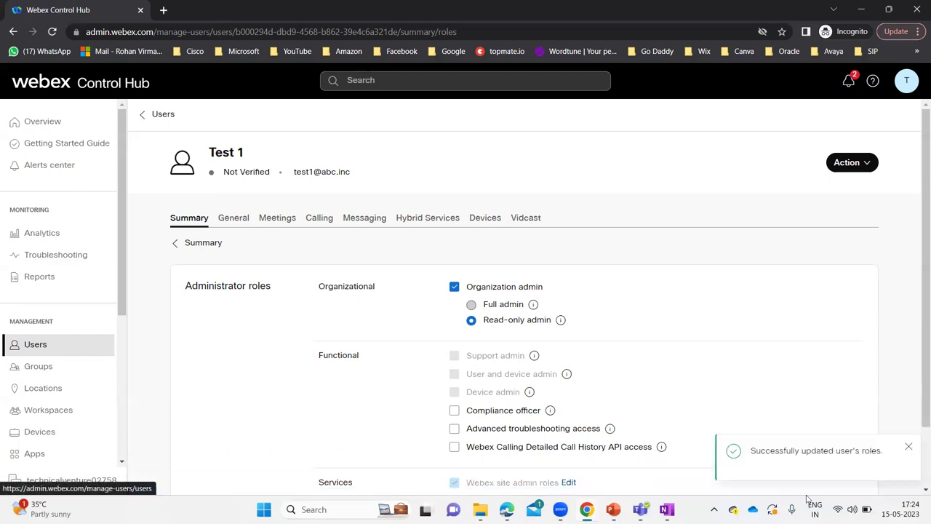
Reopen Test 1's summary to confirm the Read-only admin and Webex read-only admin roles.
left_click(909, 446)
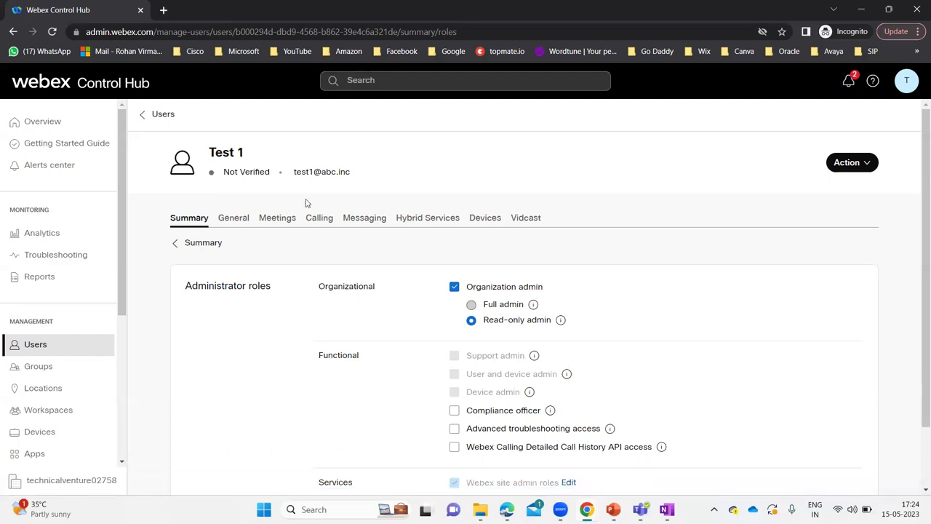
left_click(162, 116)
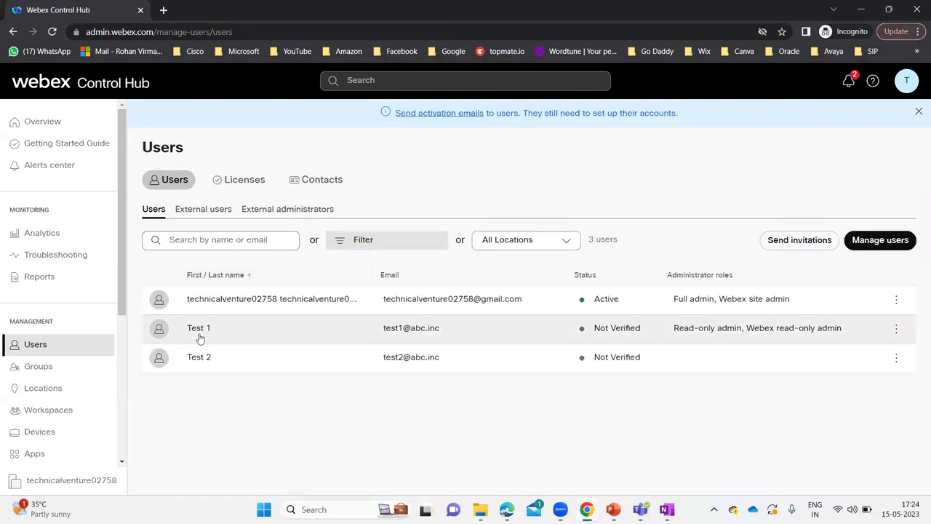
left_click(200, 333)
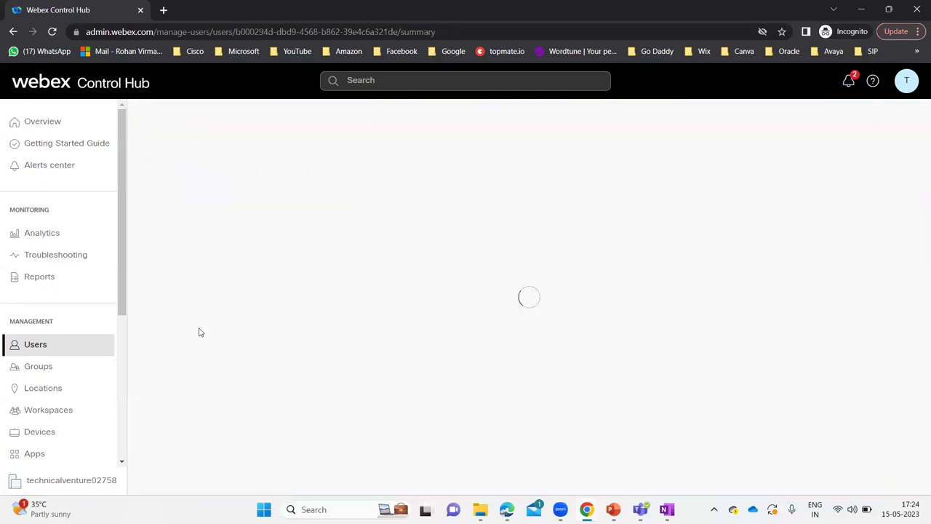
scroll(259, 386, "down", 5)
scroll(259, 384, "down", 2)
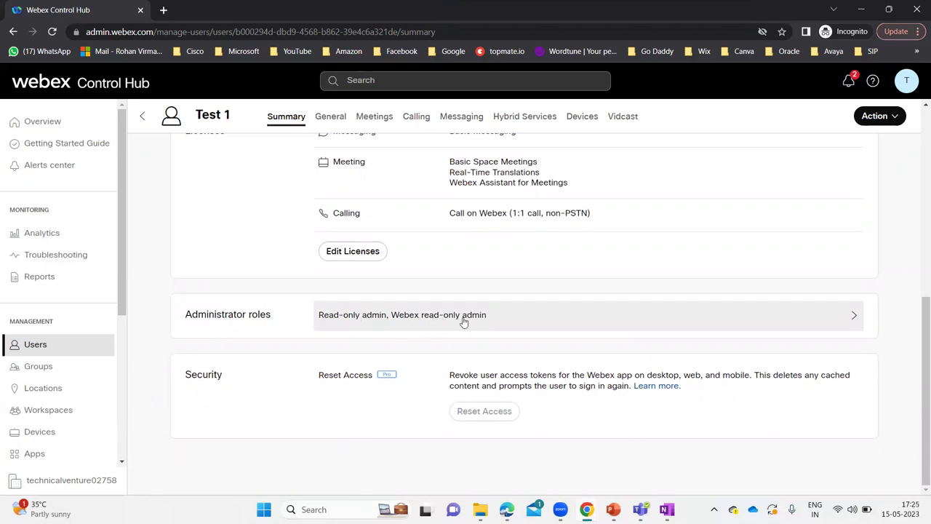
Open Test 2's administrator roles settings, which have no organizational or functional roles checked.
scroll(283, 270, "up", 10)
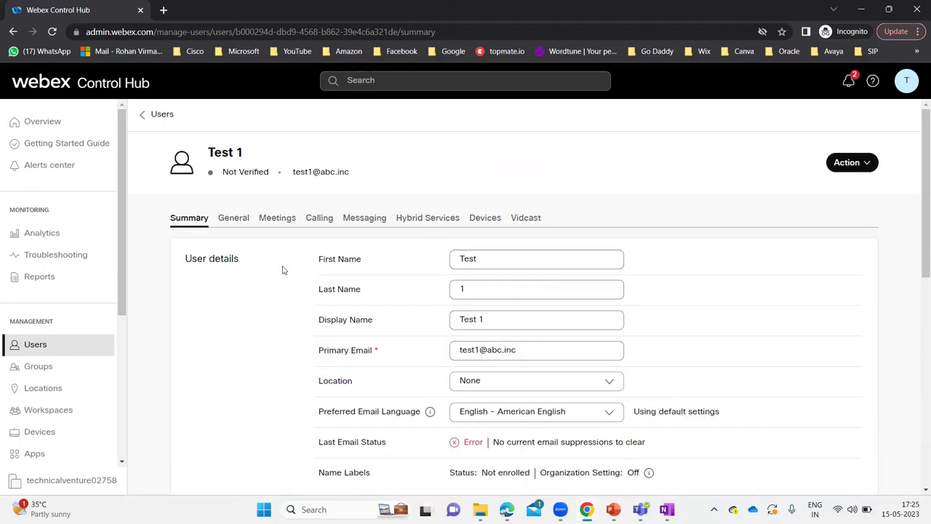
left_click(162, 116)
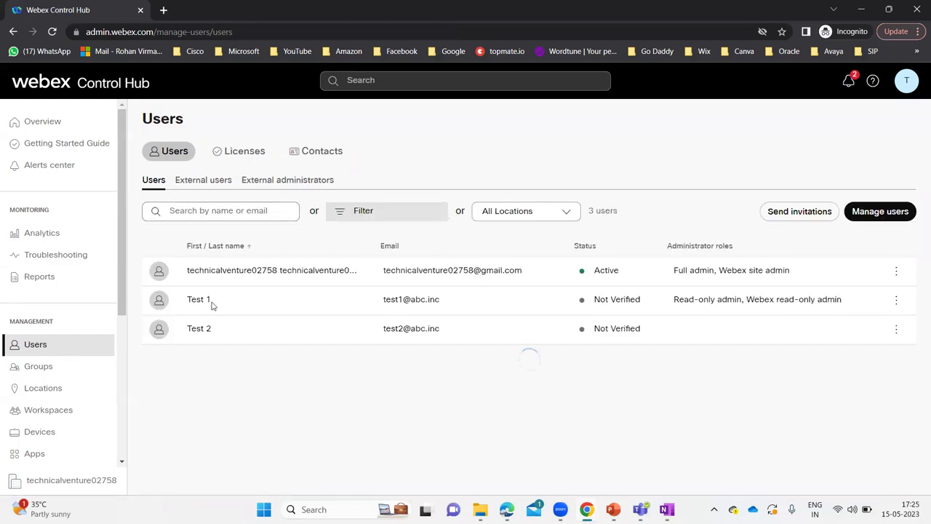
left_click(219, 357)
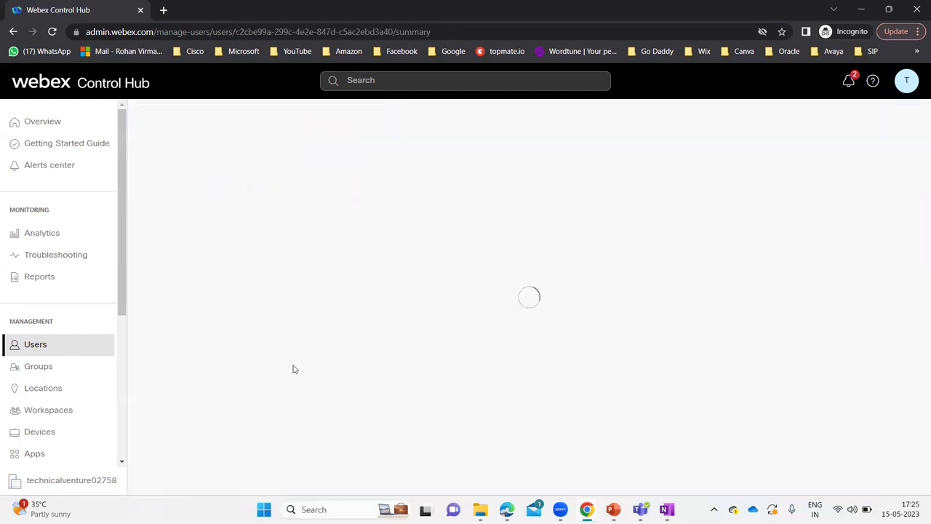
scroll(283, 384, "down", 3)
scroll(283, 383, "down", 1)
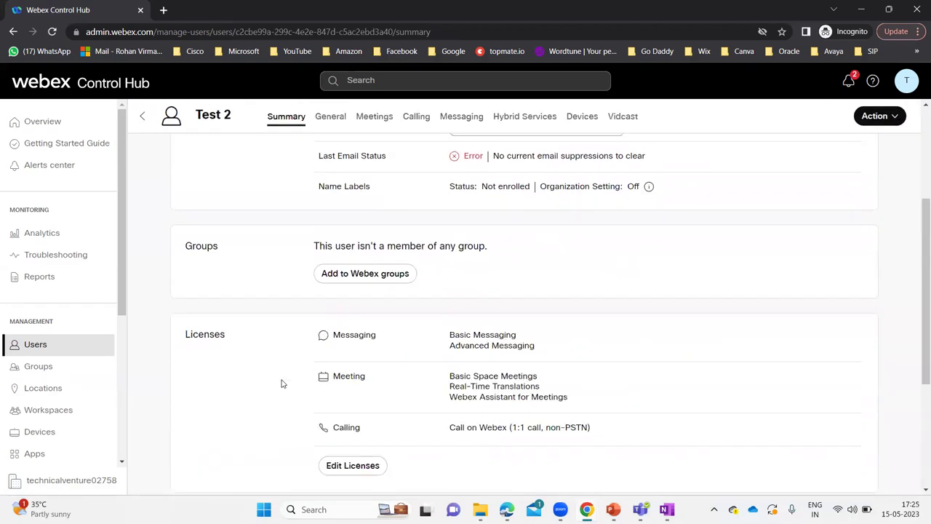
scroll(283, 383, "down", 3)
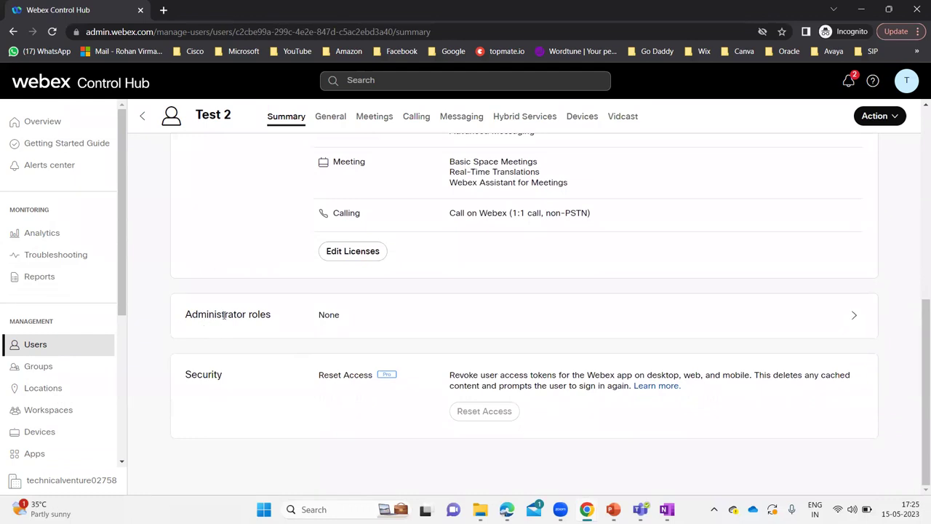
left_click(402, 313)
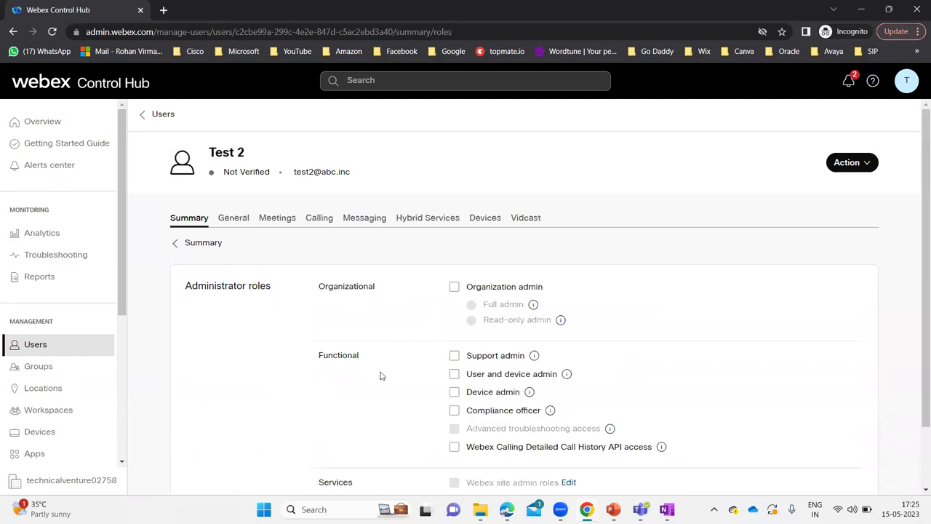
Try Organization admin with Full admin on Test 2, then untick it, leaving all roles unchecked.
scroll(380, 375, "down", 1)
scroll(380, 375, "up", 1)
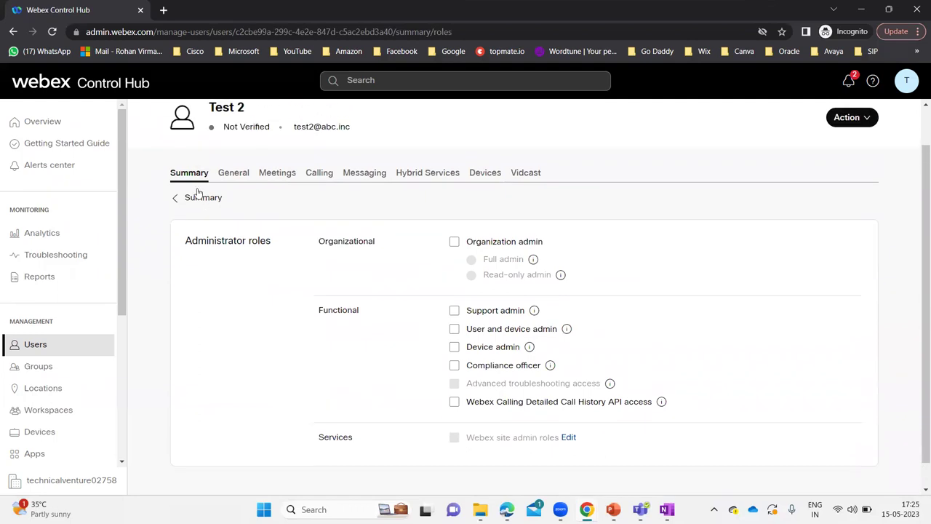
left_click(453, 242)
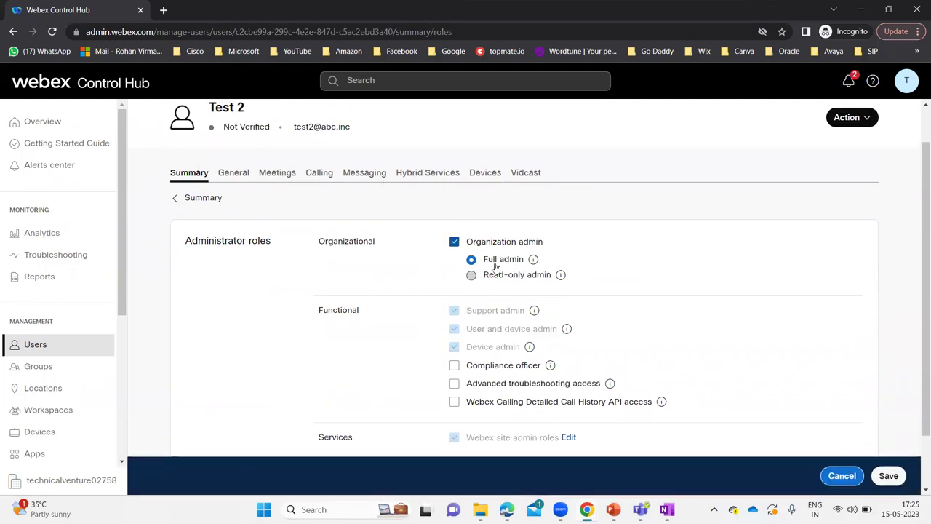
left_click(472, 276)
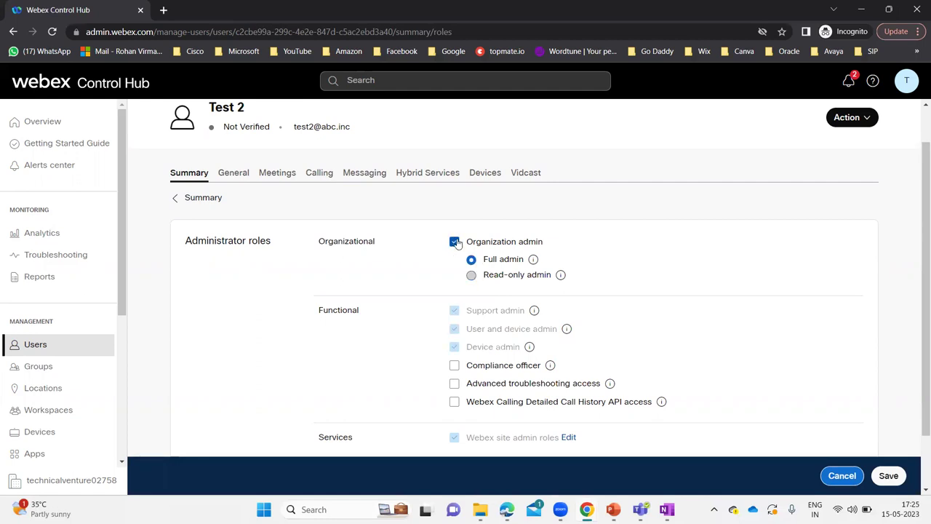
left_click(454, 241)
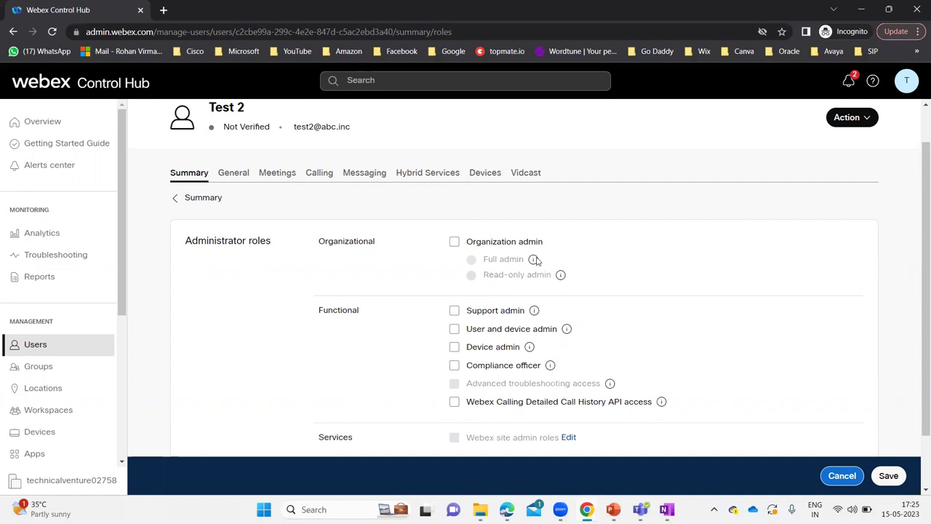
mouse_move(535, 263)
left_click_drag(359, 311, 325, 311)
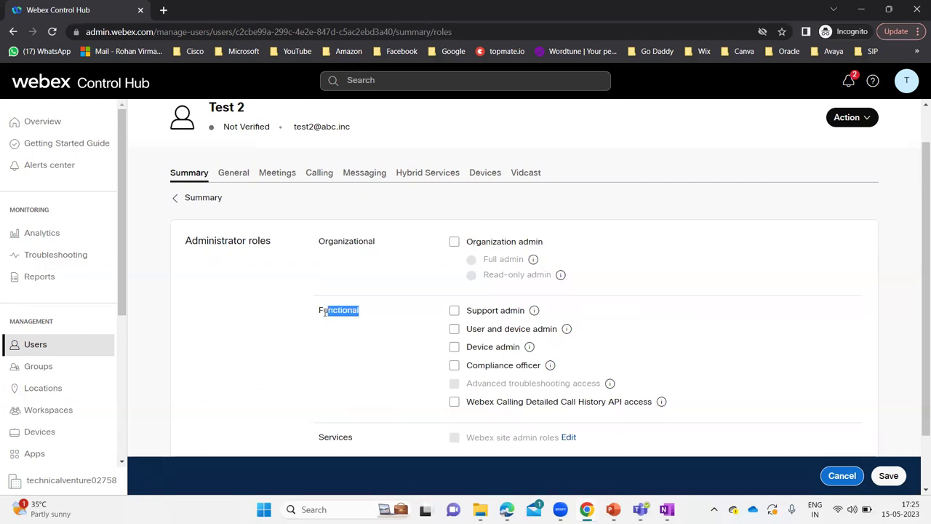
left_click(394, 317)
mouse_move(536, 314)
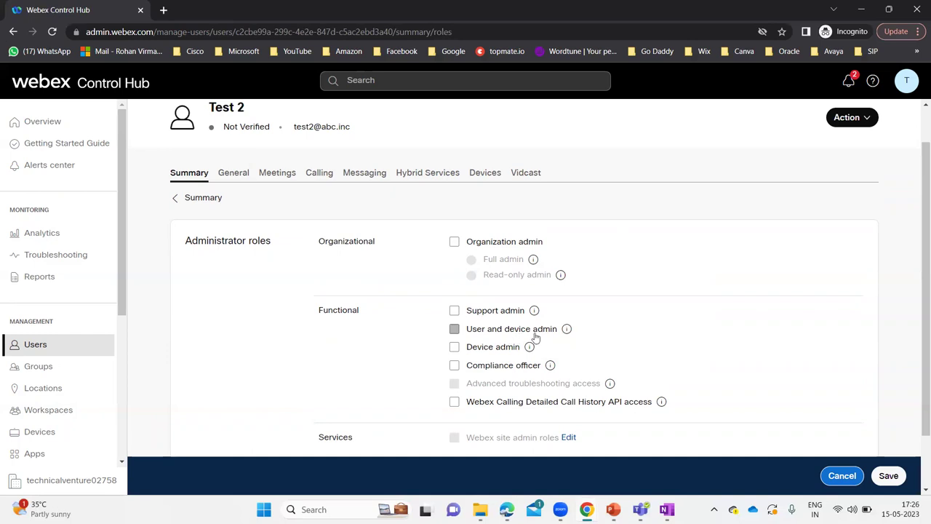
mouse_move(568, 331)
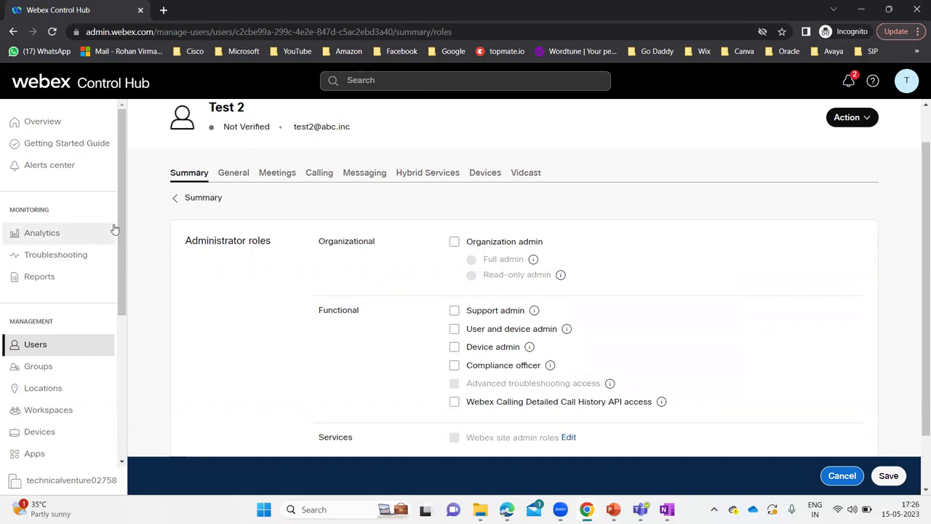
left_click_drag(121, 222, 122, 285)
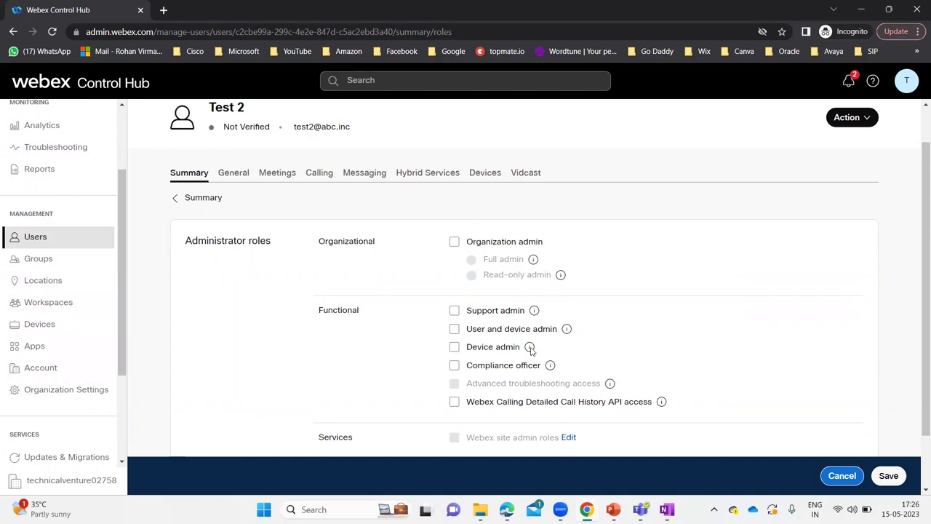
mouse_move(530, 350)
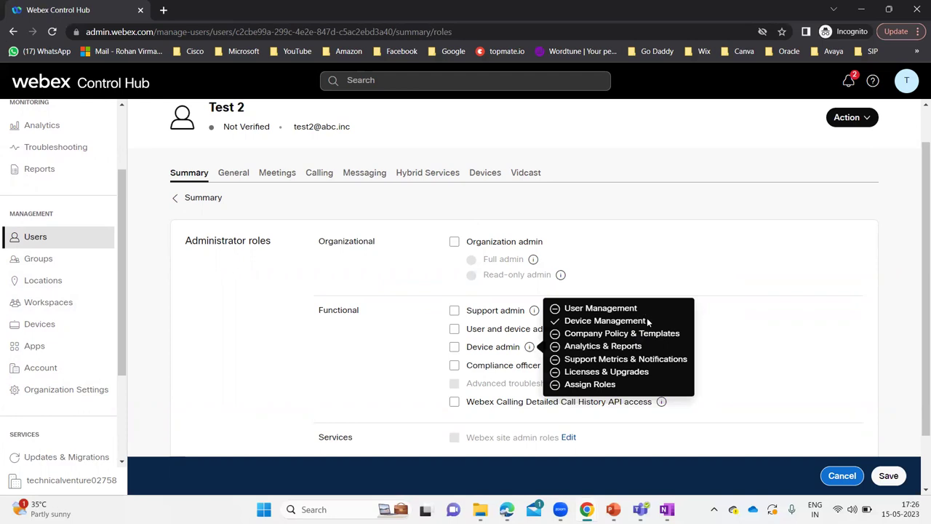
left_click_drag(648, 321, 566, 322)
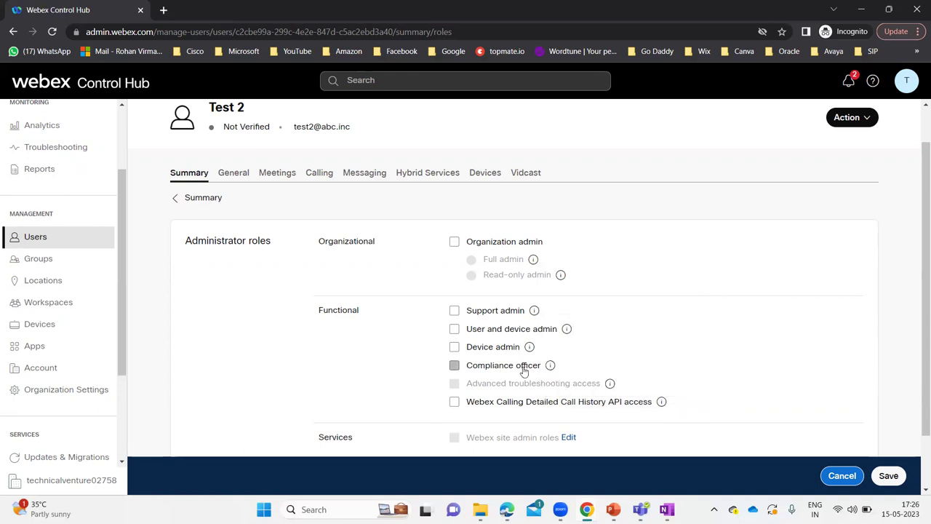
mouse_move(552, 369)
mouse_move(662, 404)
mouse_move(611, 387)
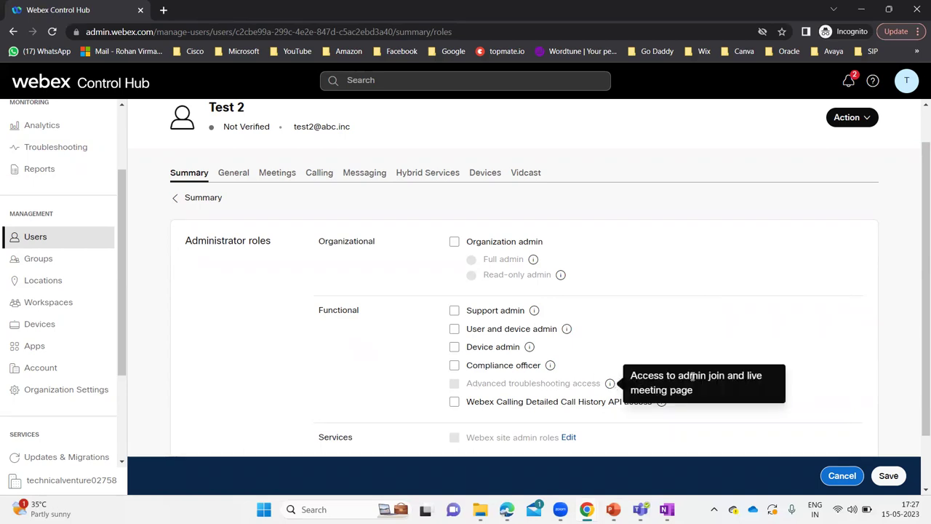
left_click_drag(681, 375, 711, 393)
left_click(711, 393)
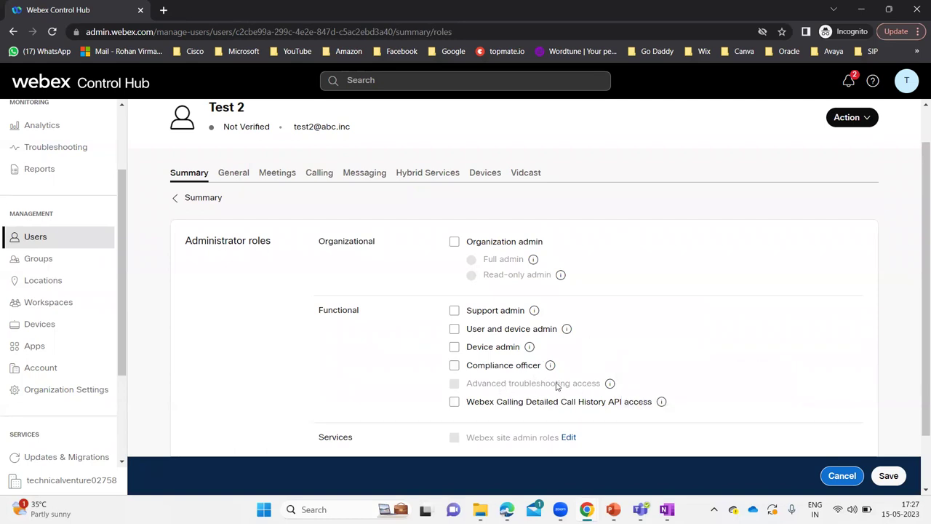
mouse_move(611, 386)
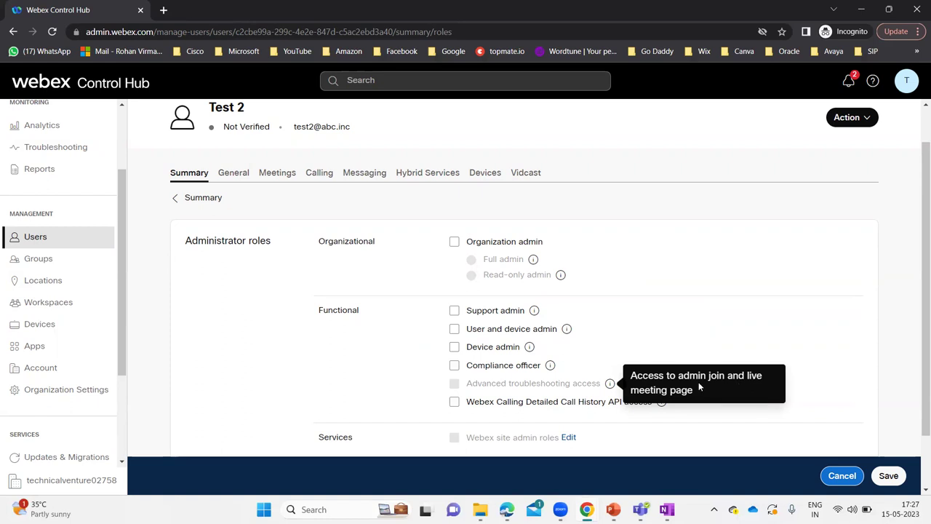
Save Test 2 as Full admin with Compliance officer, Advanced troubleshooting and Detailed Call History API access.
left_click(455, 247)
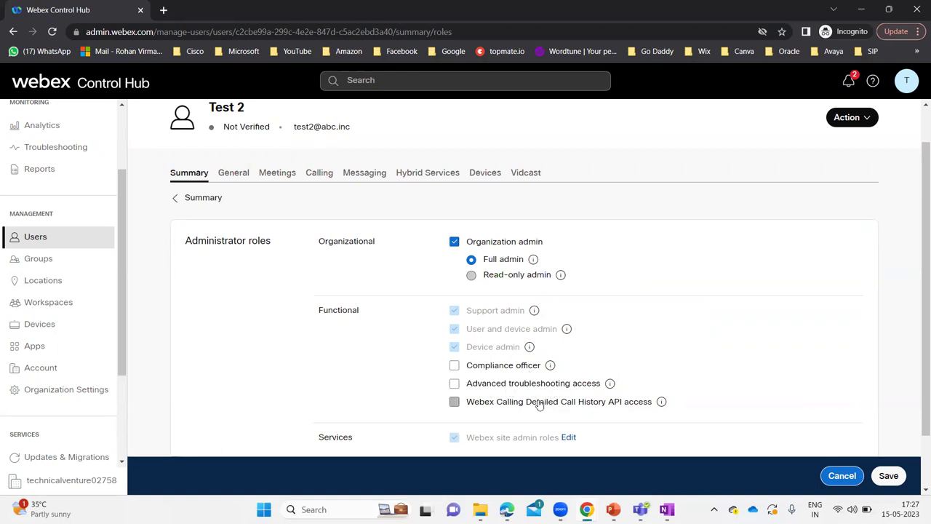
left_click(454, 365)
left_click(454, 383)
left_click(888, 480)
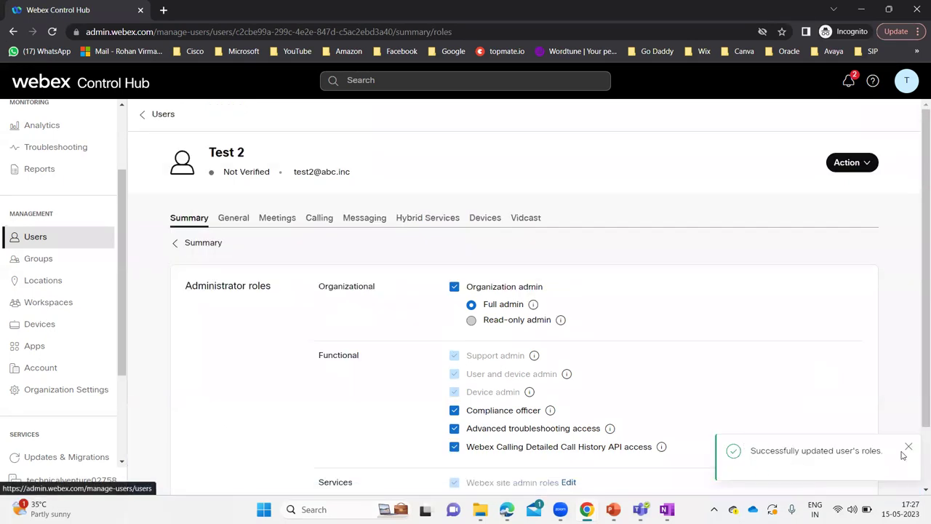
left_click(908, 446)
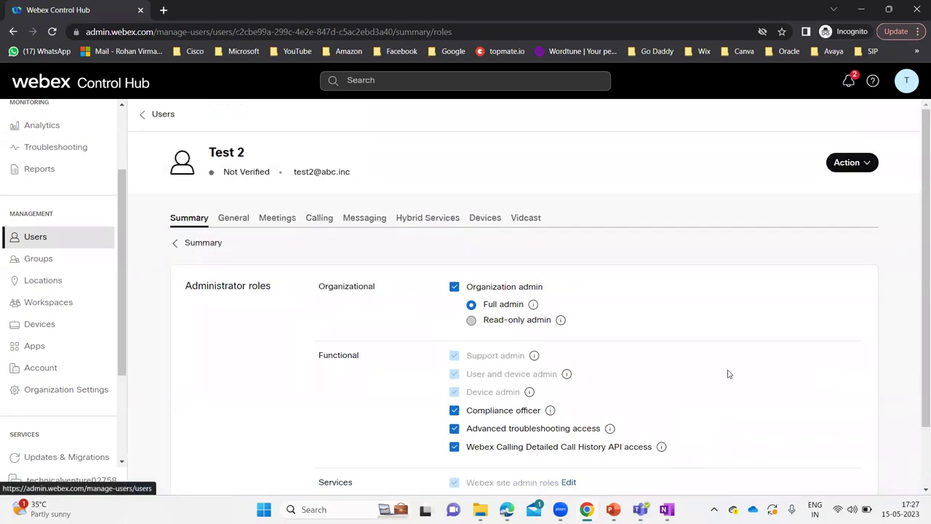
left_click(158, 116)
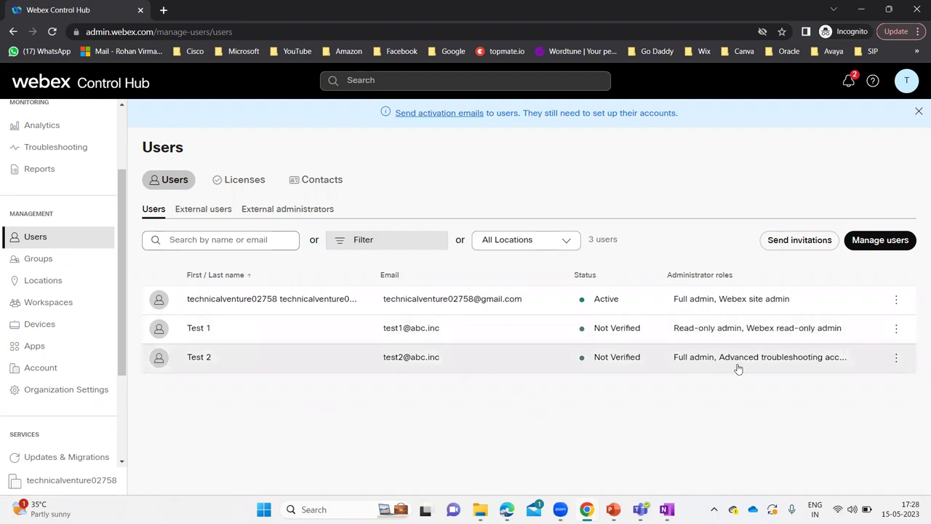
left_click(838, 361)
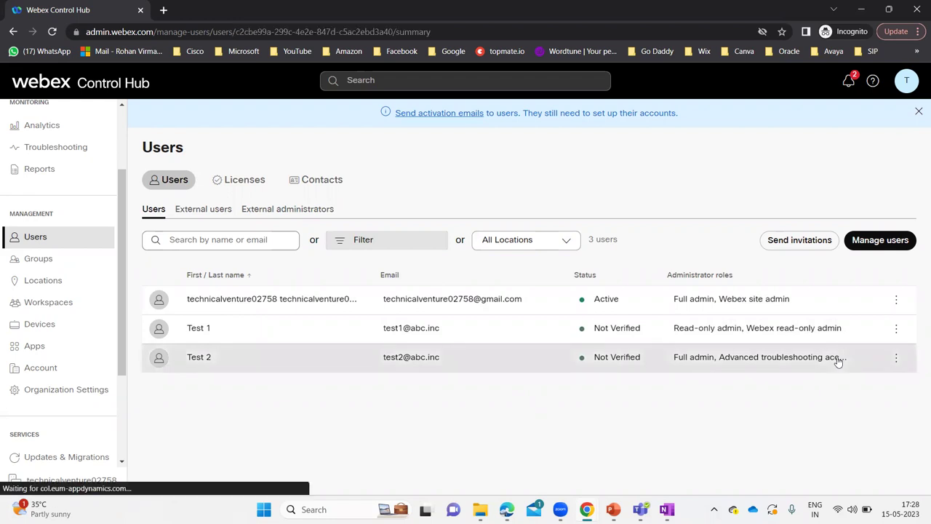
scroll(294, 392, "down", 5)
scroll(294, 394, "down", 1)
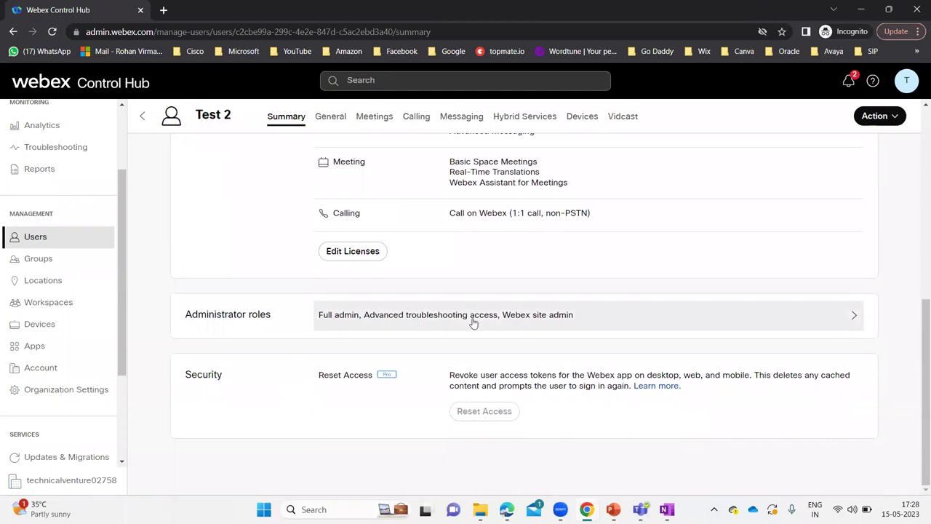
left_click(557, 323)
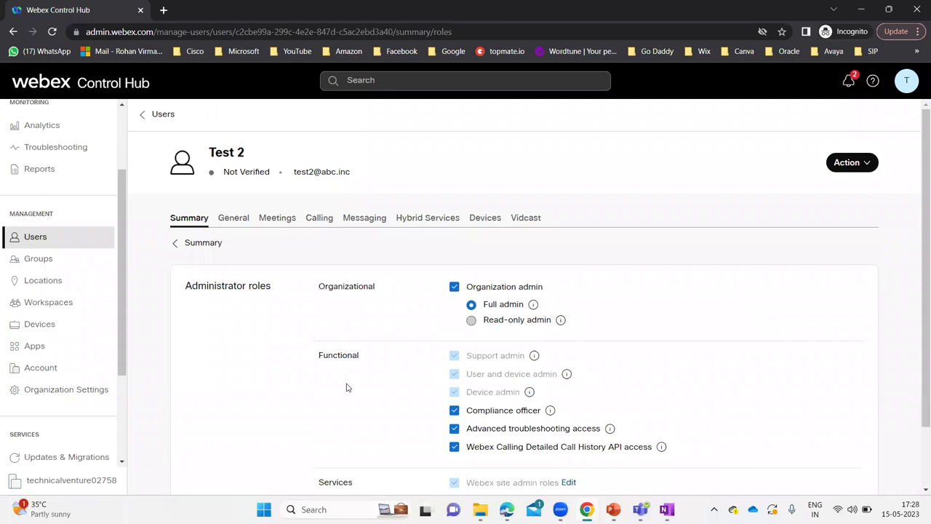
scroll(346, 387, "down", 1)
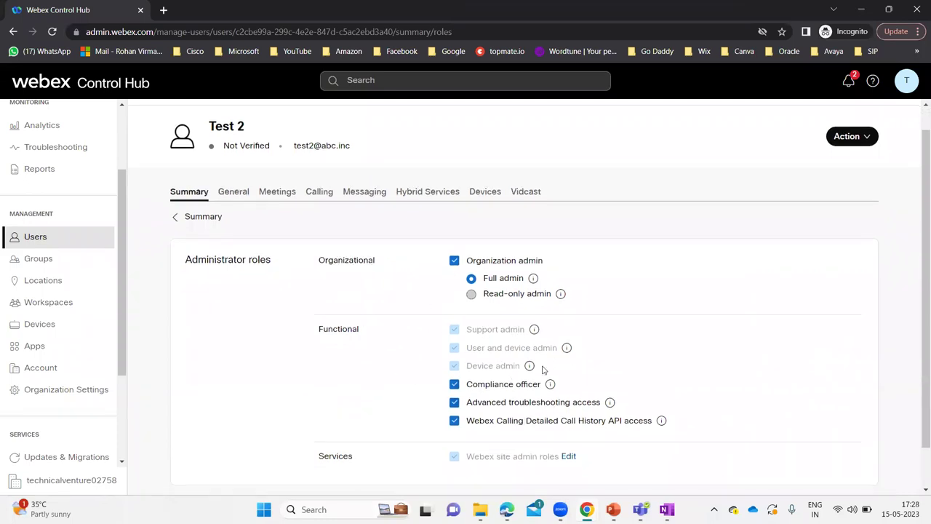
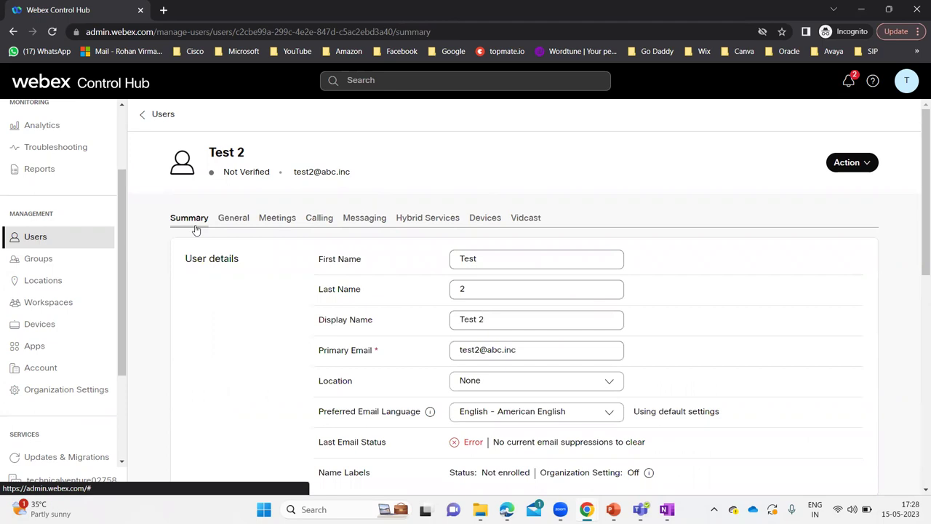
Look over Test 2's license summary and open their General settings.
scroll(237, 369, "down", 5)
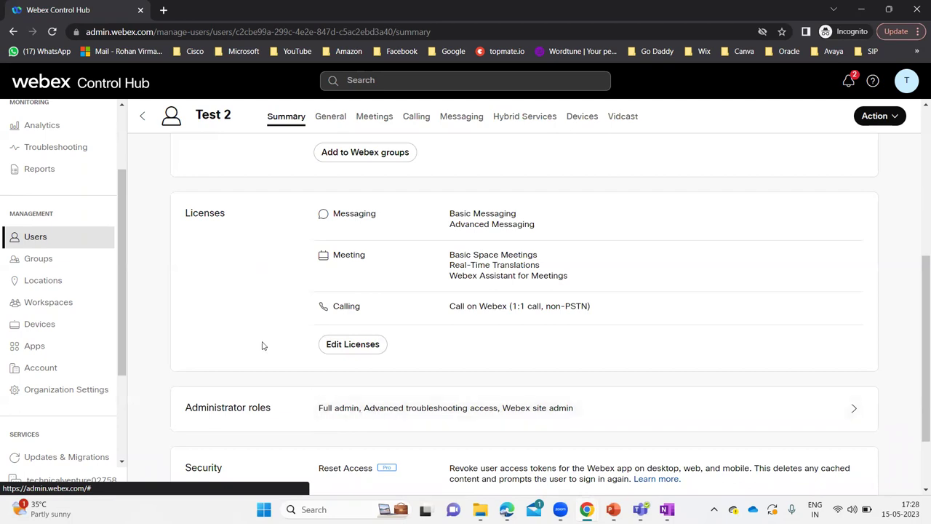
scroll(261, 342, "up", 5)
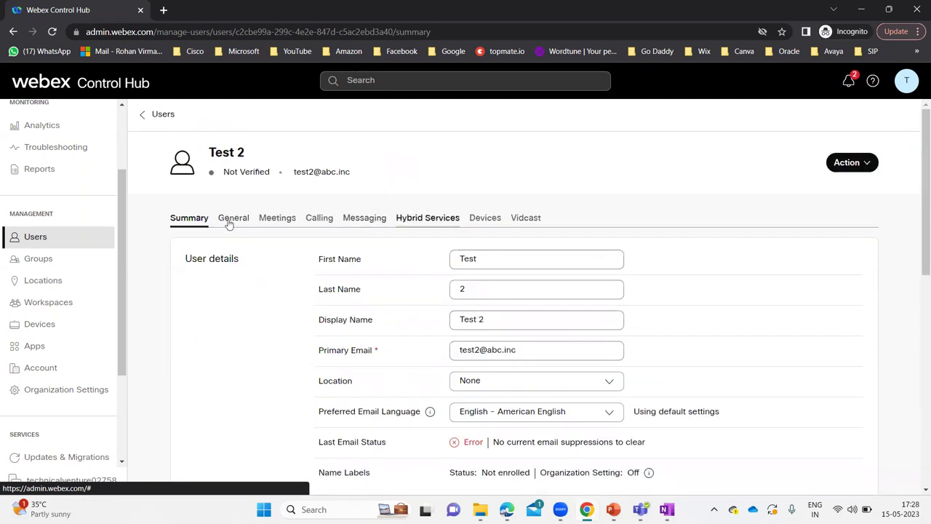
left_click(231, 218)
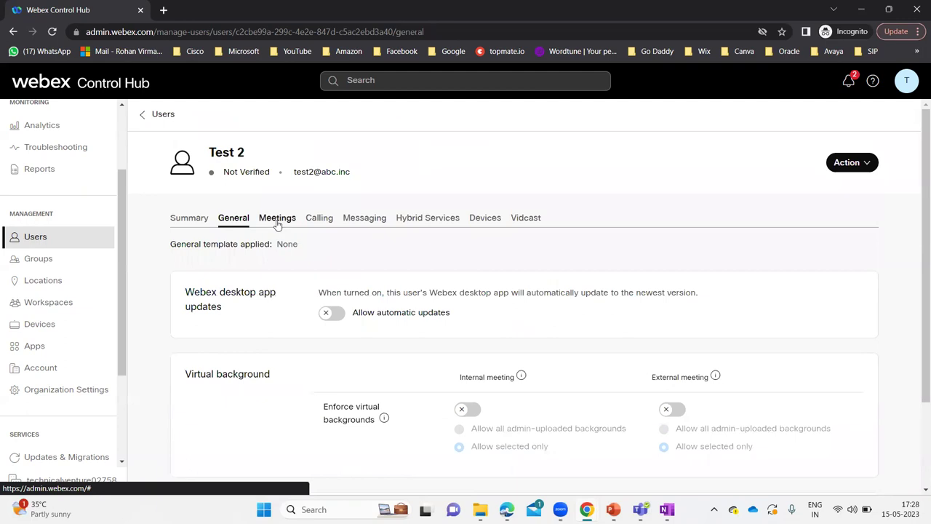
Review Test 2's Meetings settings, then their Calling settings showing no template and the SIP address.
left_click(277, 220)
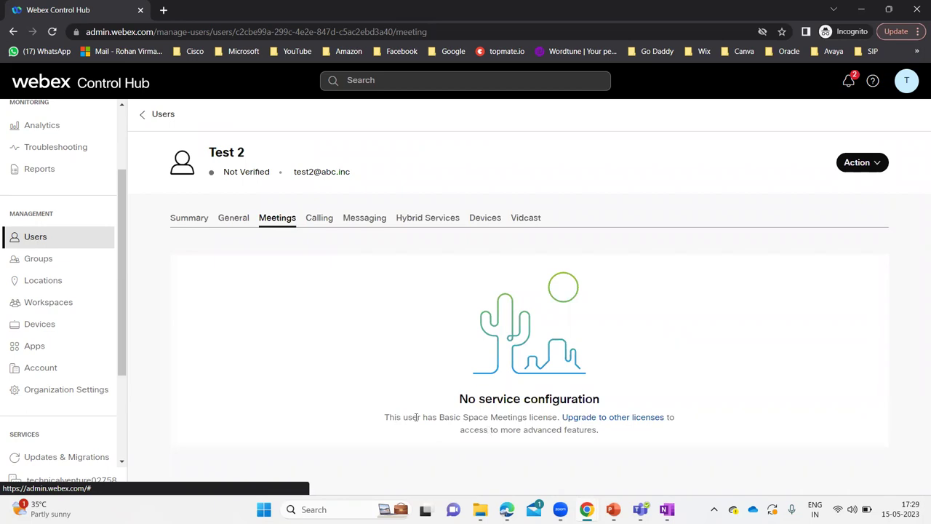
left_click(328, 219)
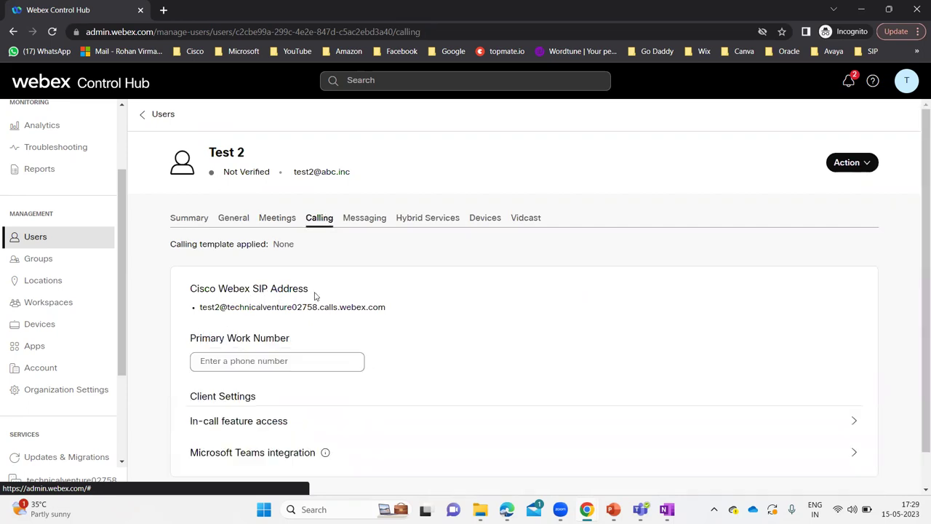
scroll(362, 307, "down", 1)
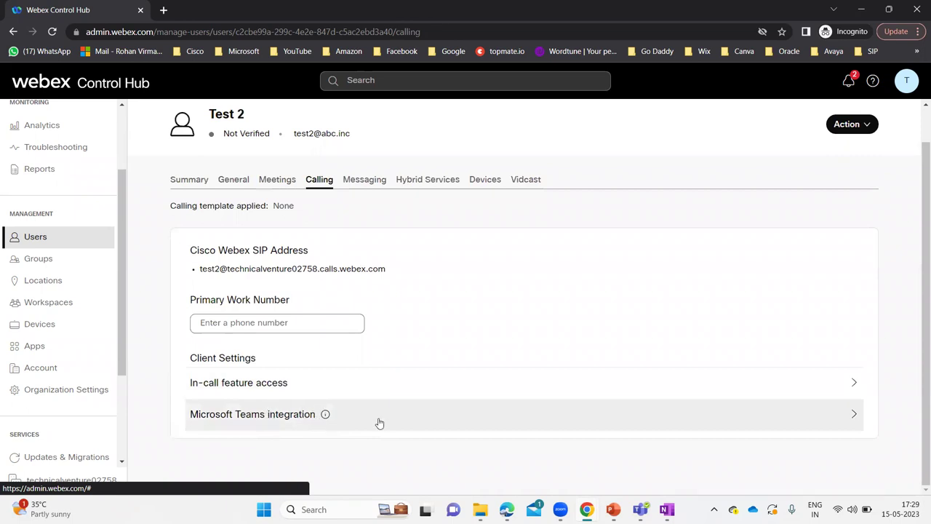
scroll(378, 271, "up", 1)
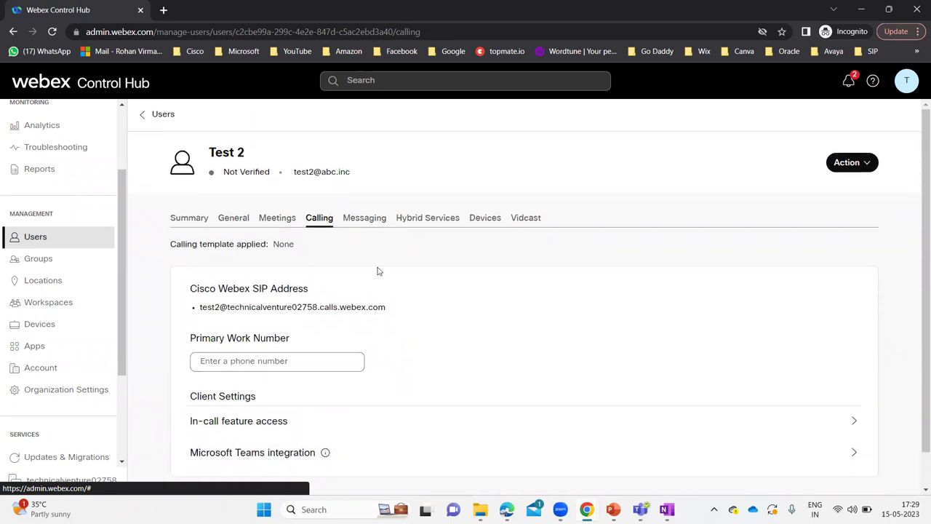
Scroll through Test 2's messaging restrictions, then view Hybrid Services with the calendar service off.
left_click(368, 222)
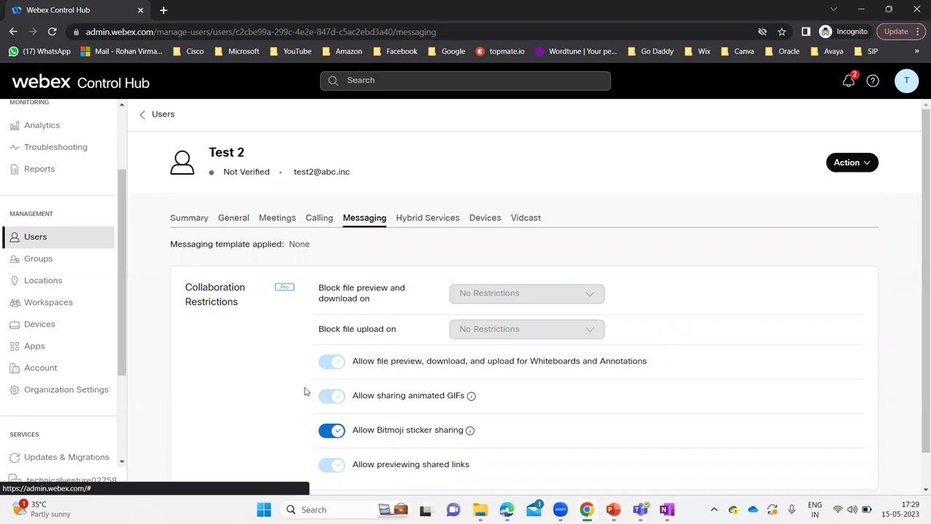
scroll(306, 392, "down", 1)
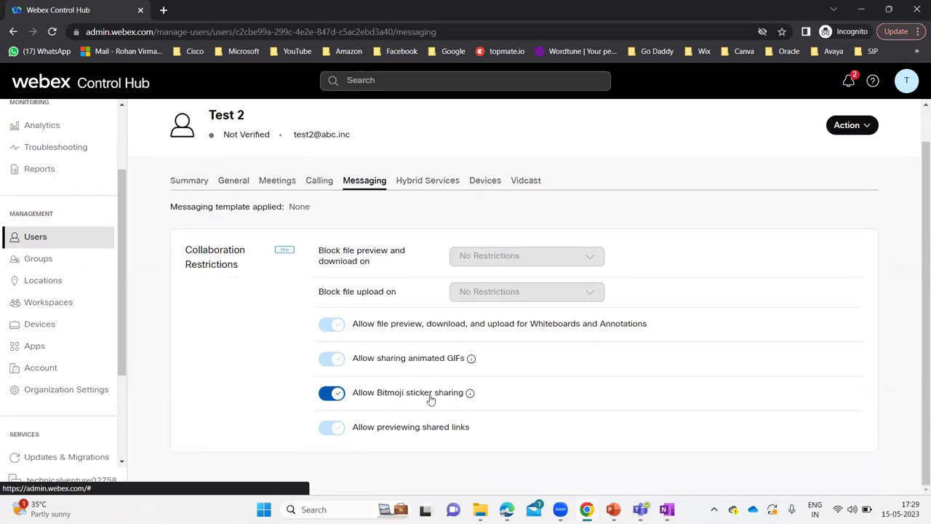
scroll(409, 334, "up", 1)
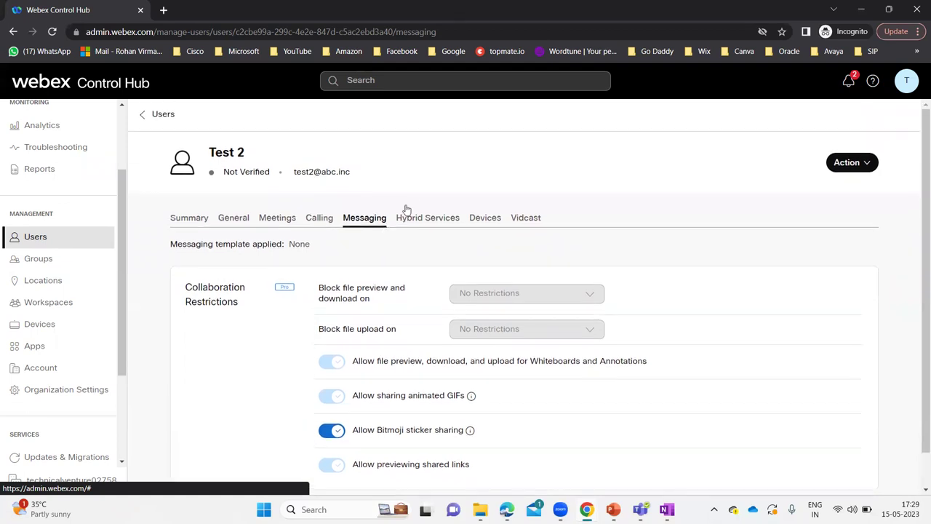
left_click(430, 218)
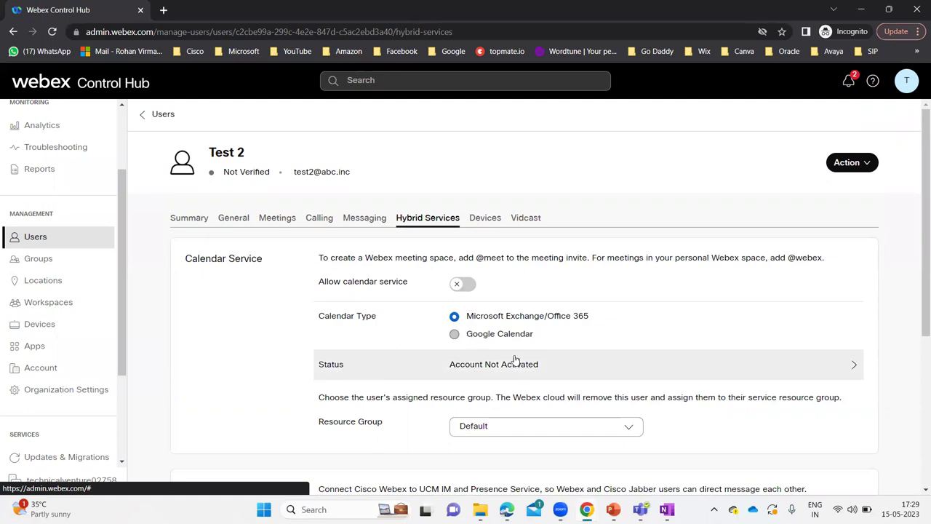
Confirm Test 2 has no devices and full Vidcast access, then go back to Summary.
left_click(482, 222)
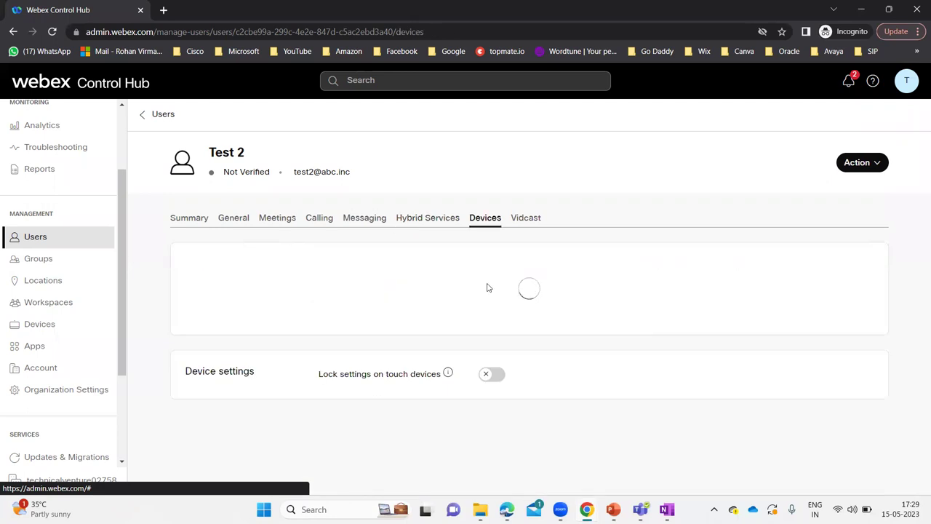
left_click(527, 222)
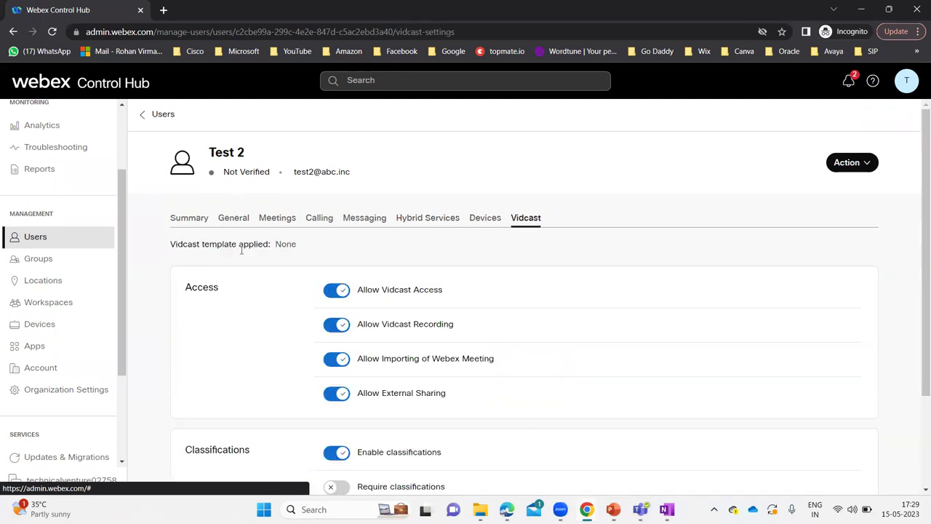
scroll(225, 391, "down", 1)
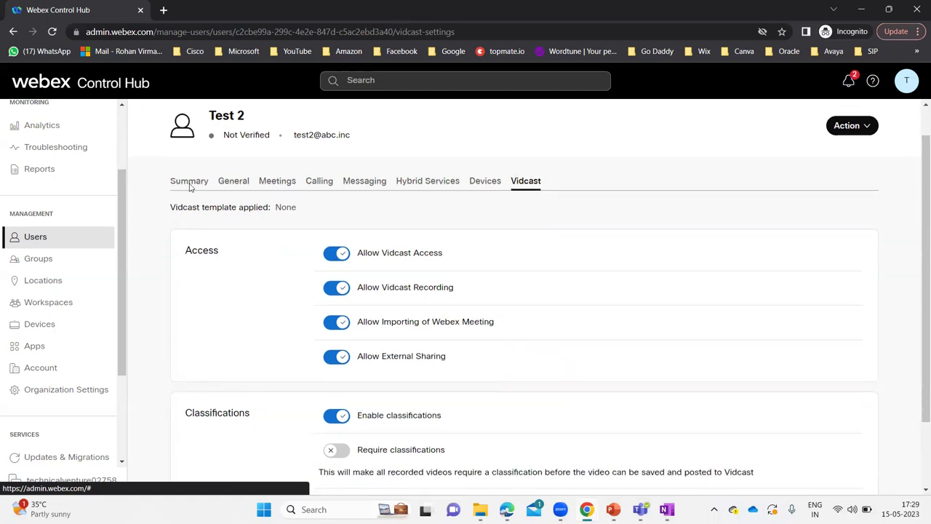
scroll(190, 186, "up", 1)
left_click(190, 222)
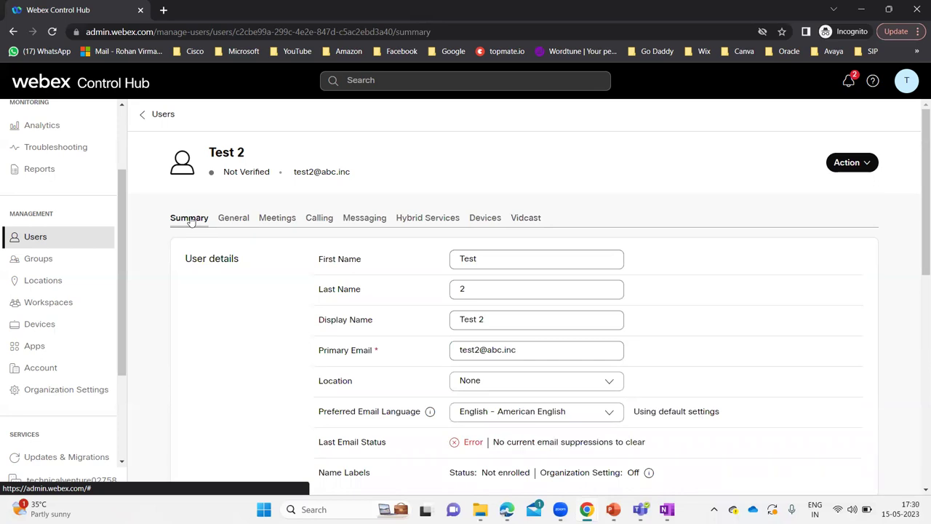
Return to the three-user list, then bring up the Troubleshooting Meetings & Calls search.
left_click(162, 114)
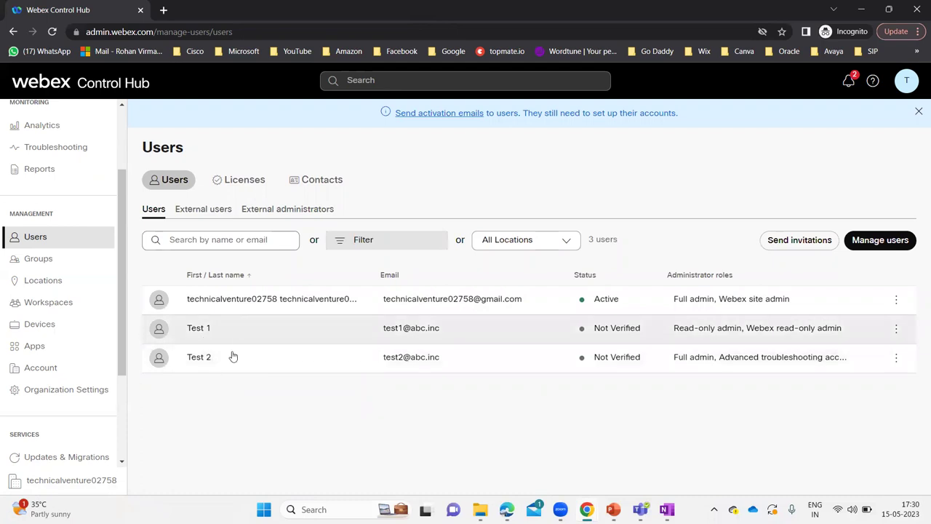
scroll(58, 320, "up", 3)
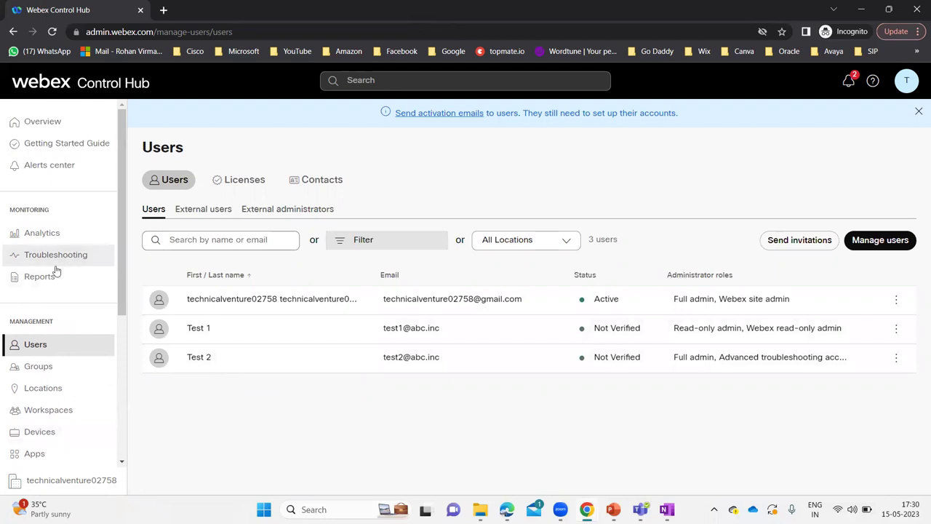
left_click(61, 255)
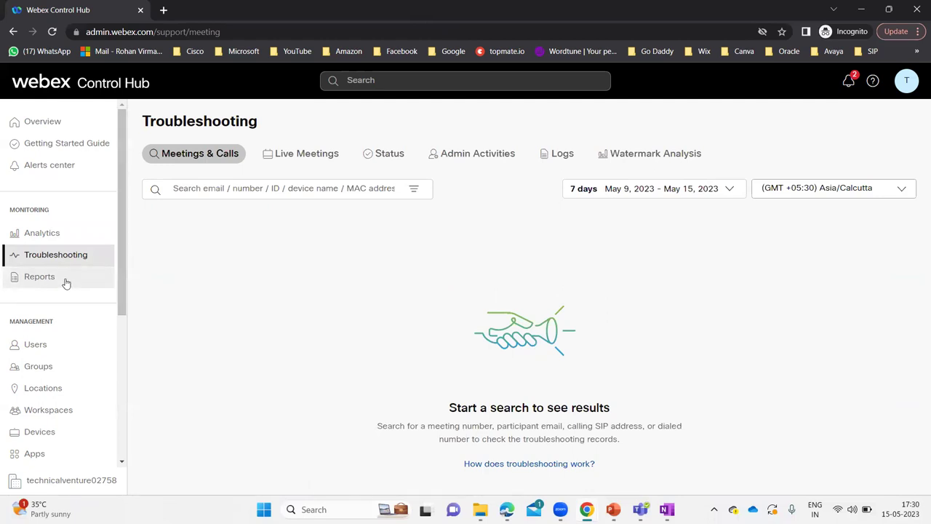
Browse the Meetings usage report templates, then advance the slide show to the Thank You slide.
left_click(65, 282)
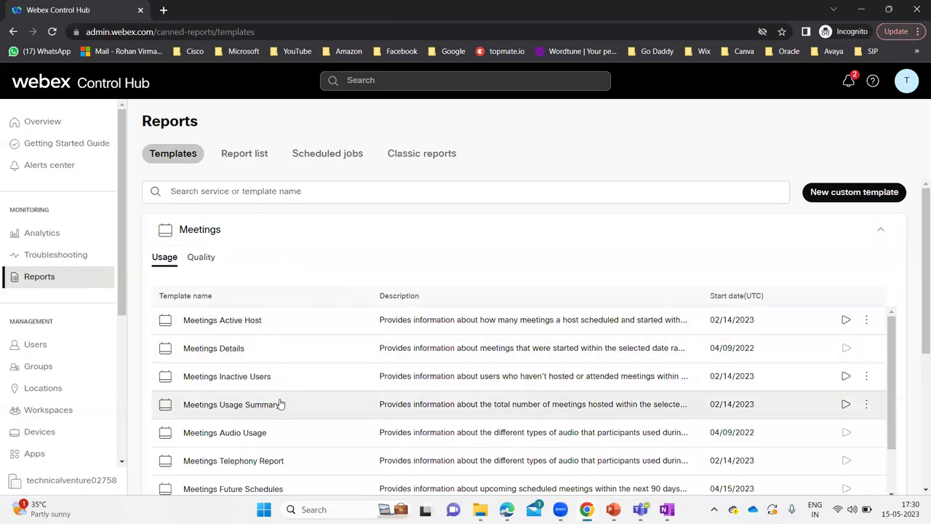
scroll(280, 402, "down", 2)
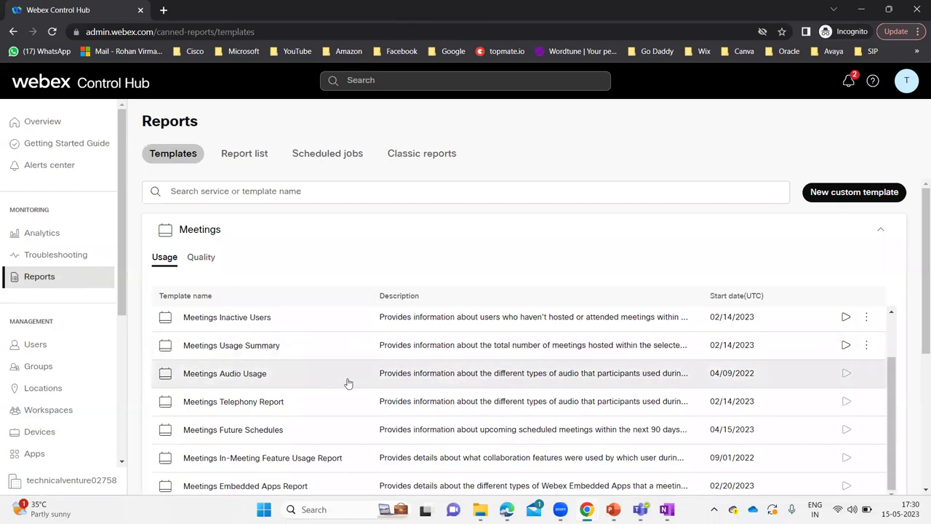
scroll(304, 424, "down", 3)
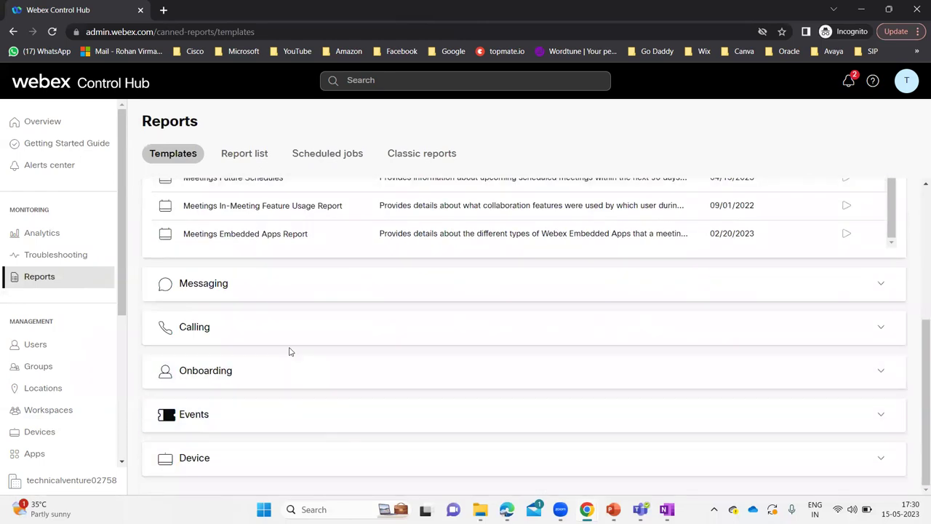
scroll(291, 350, "up", 3)
scroll(291, 349, "up", 1)
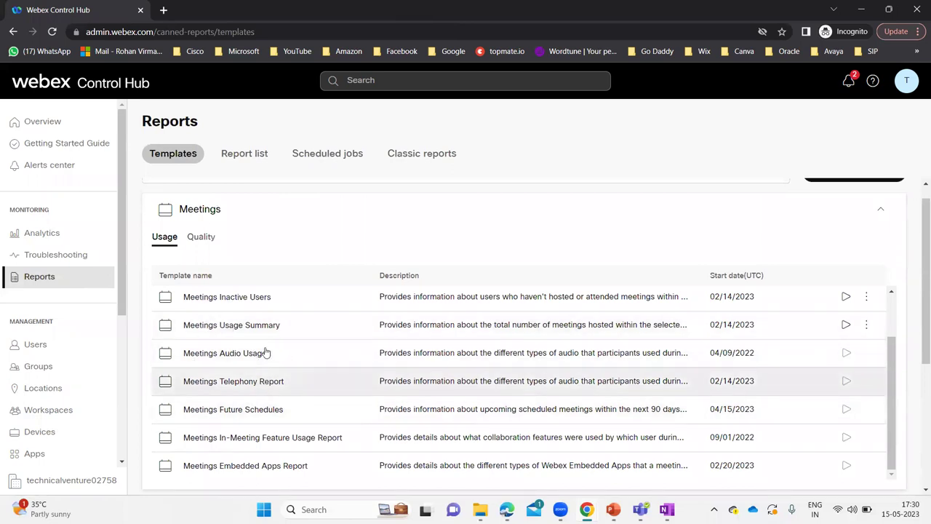
scroll(266, 352, "up", 2)
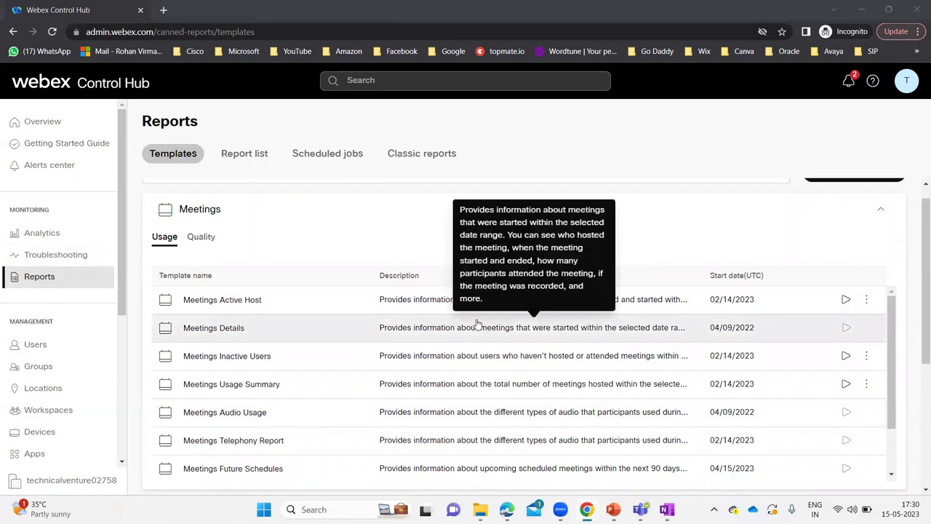
key("alt+Tab")
key("alt+Tab")
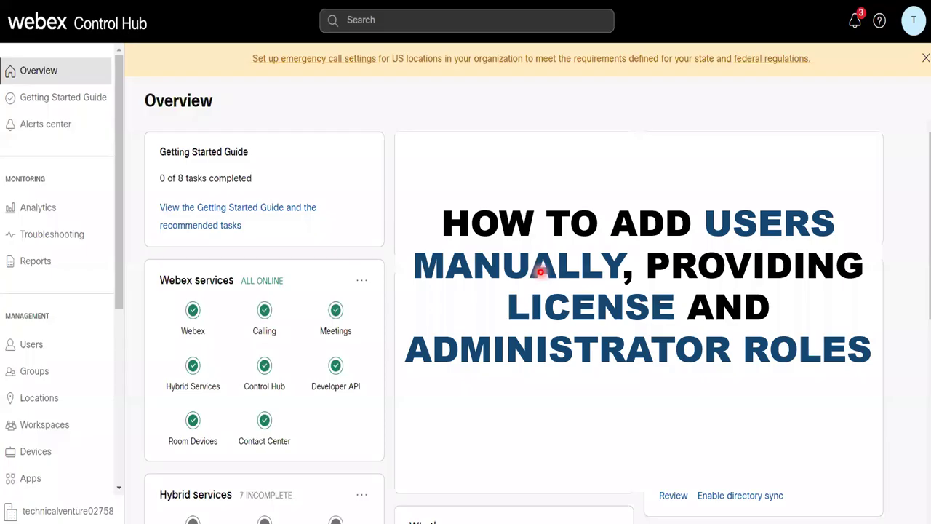
key("Right")
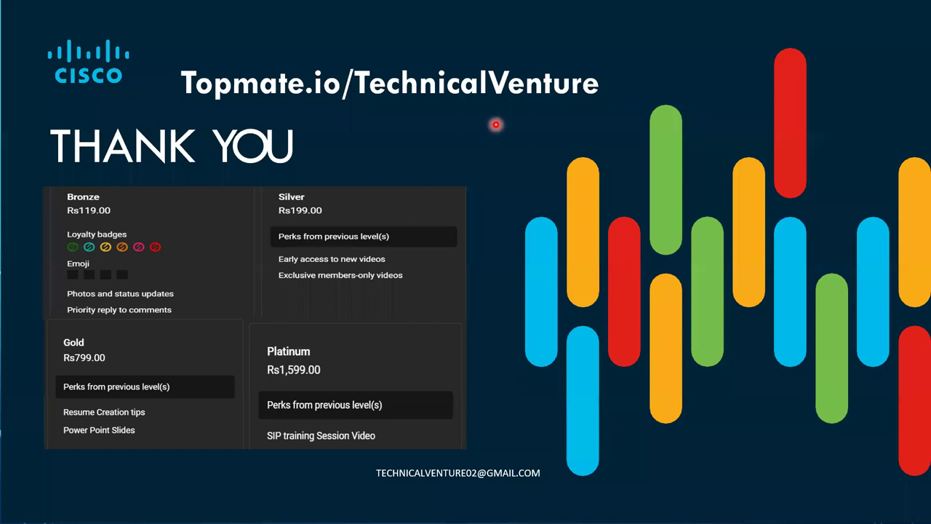